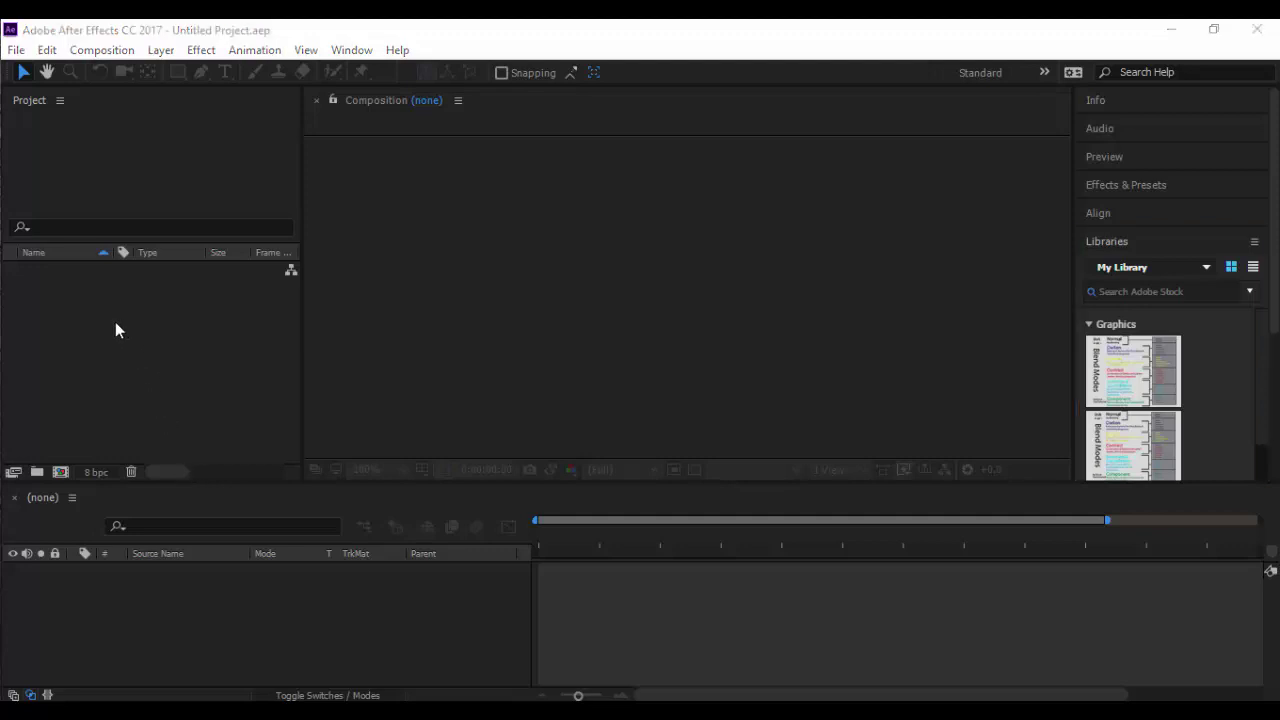
Open Import File and browse to Documents > maya > projects > FlyingCars > images
double_click(97, 390)
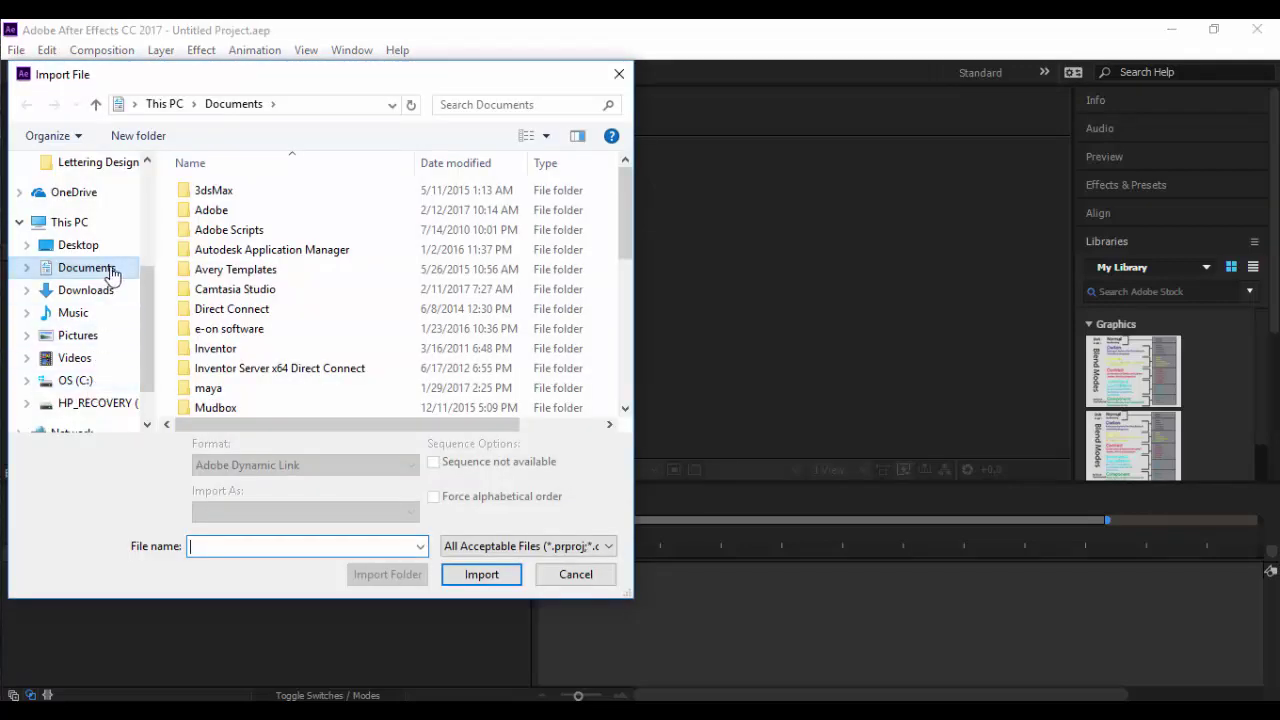
double_click(223, 390)
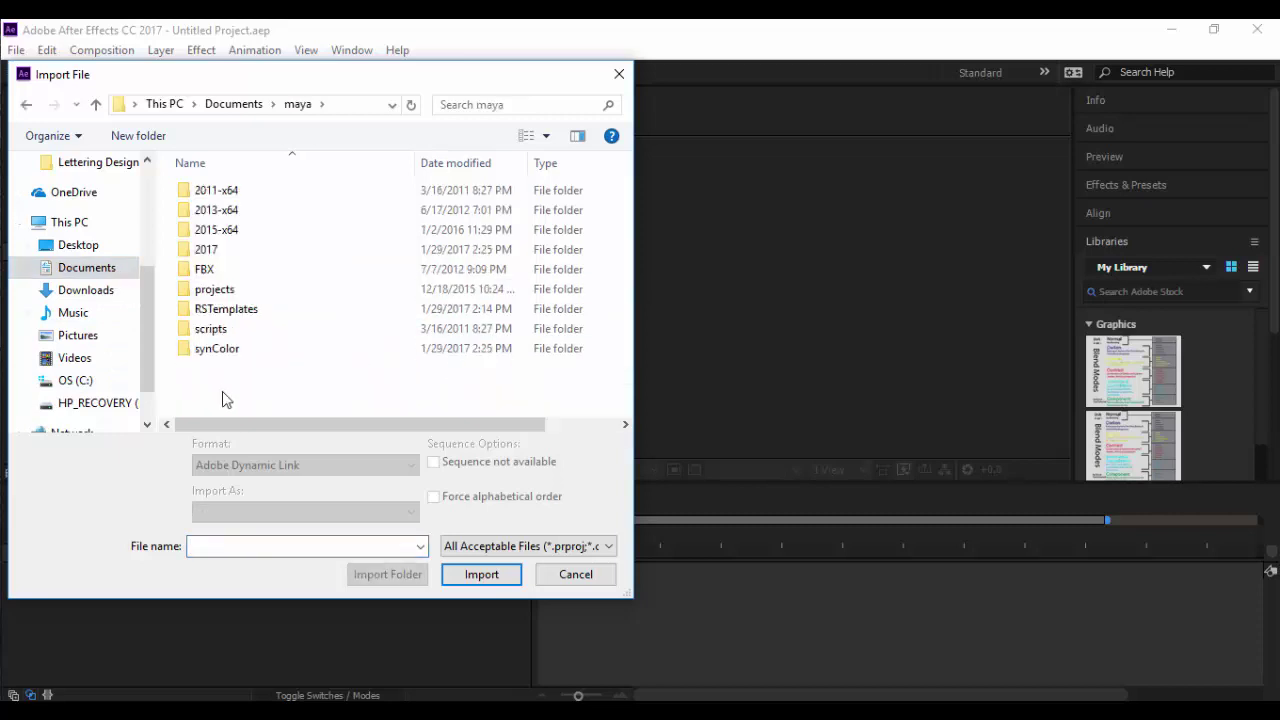
double_click(226, 289)
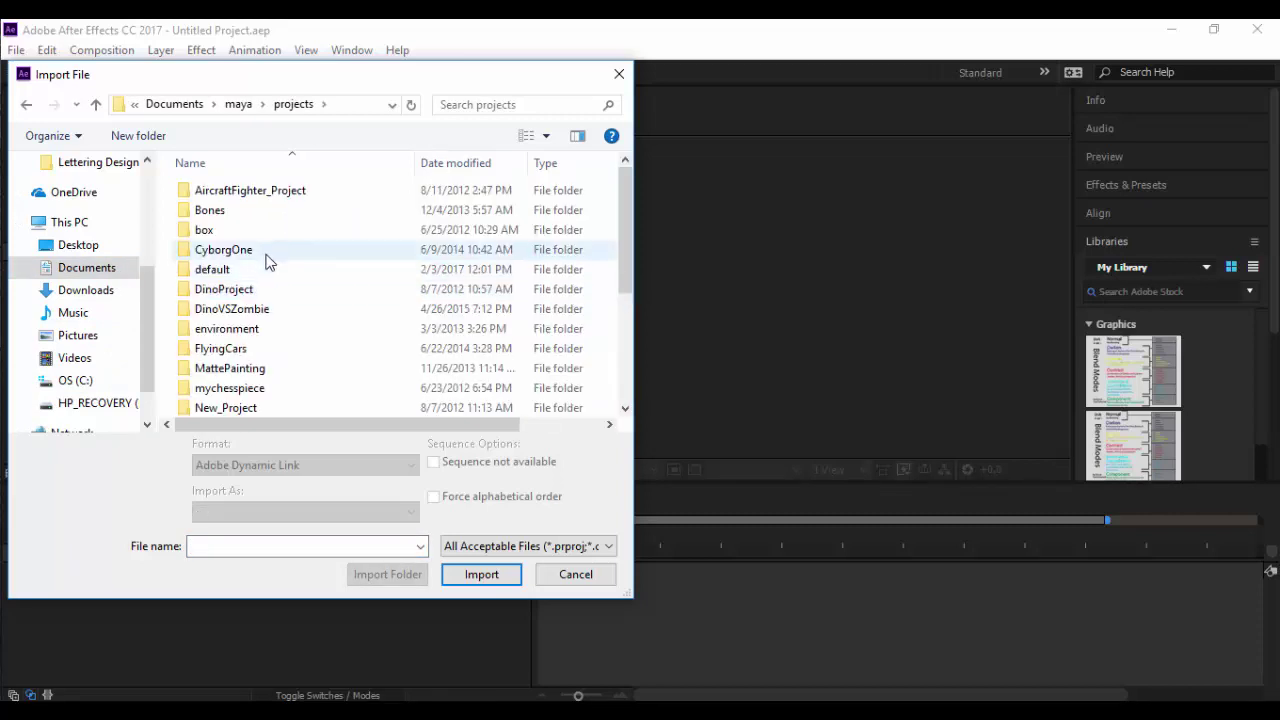
double_click(250, 349)
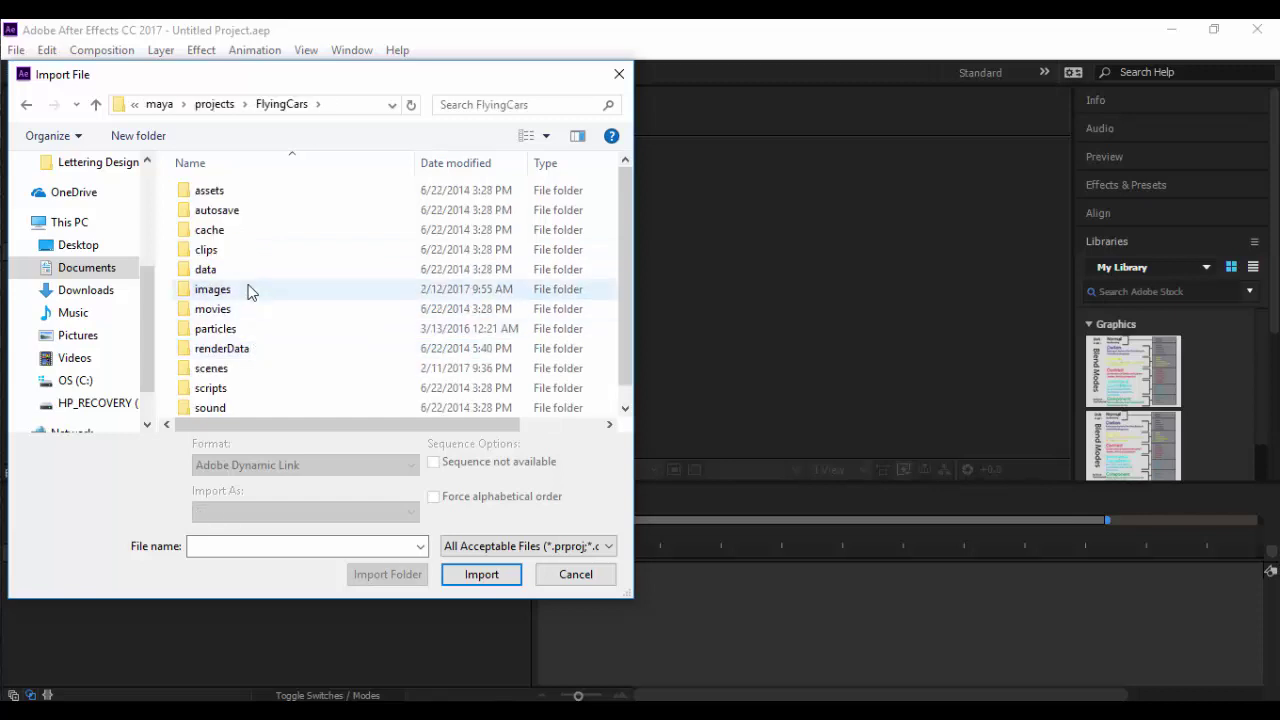
double_click(249, 289)
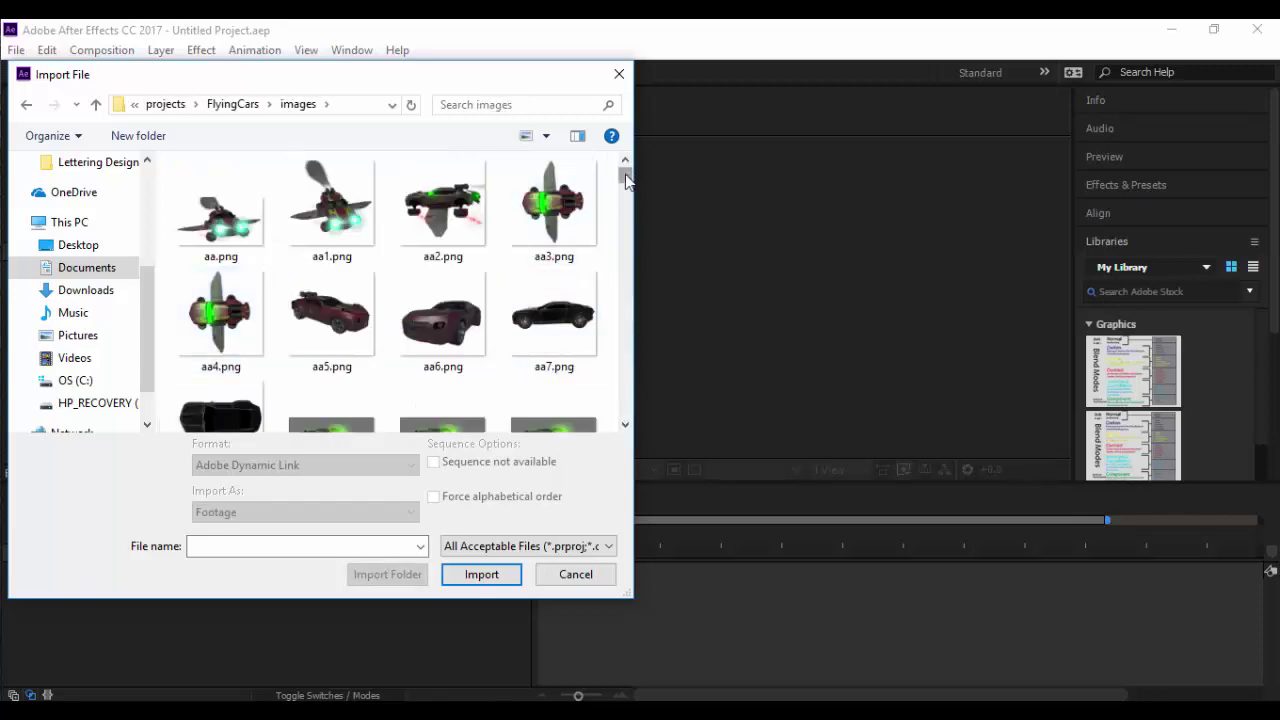
Import carREVOLVEBK.1.png as a PNG sequence, giving the carREVOLVEBK.[1-200].png footage
left_click_drag(624, 172, 624, 300)
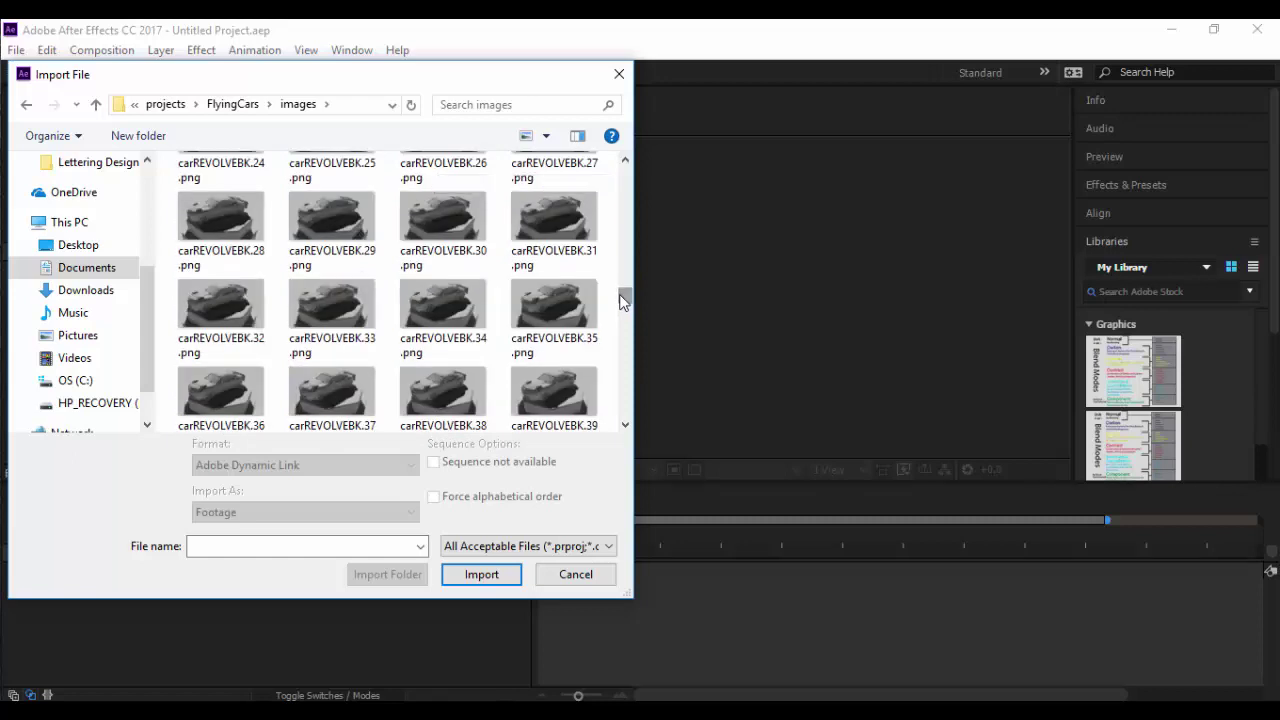
left_click_drag(624, 163, 624, 163)
left_click(345, 195)
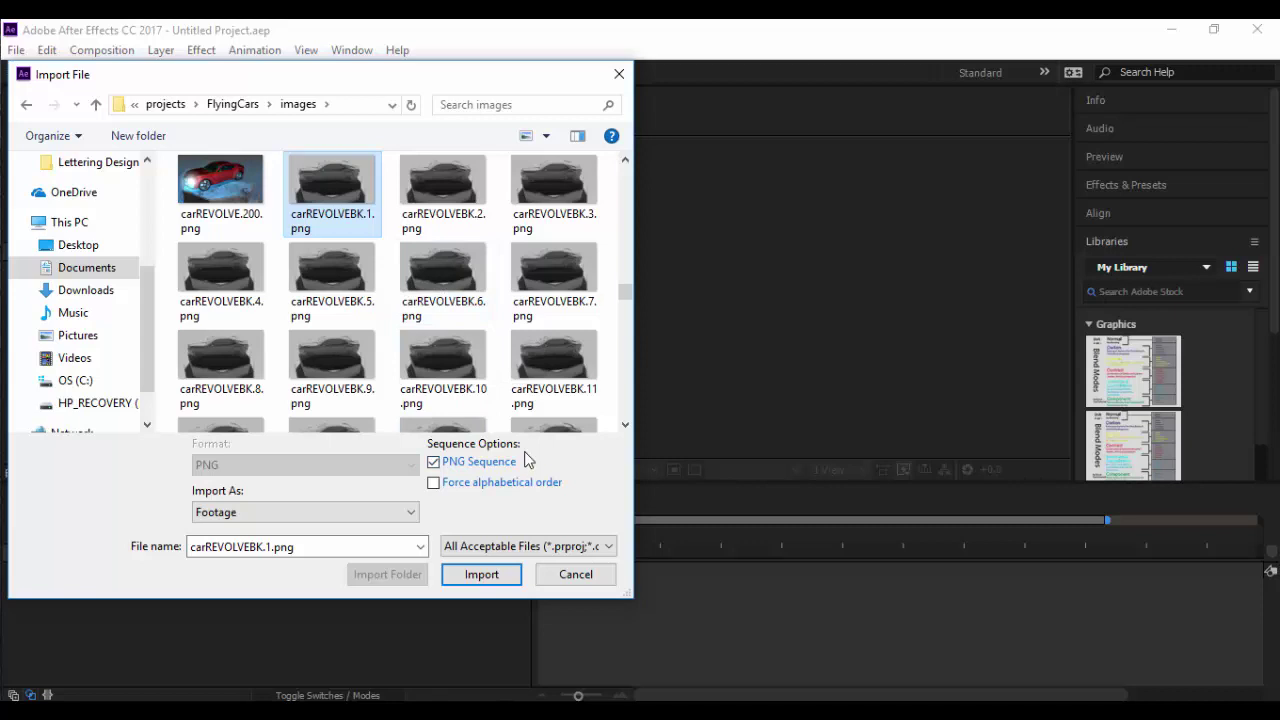
left_click(489, 577)
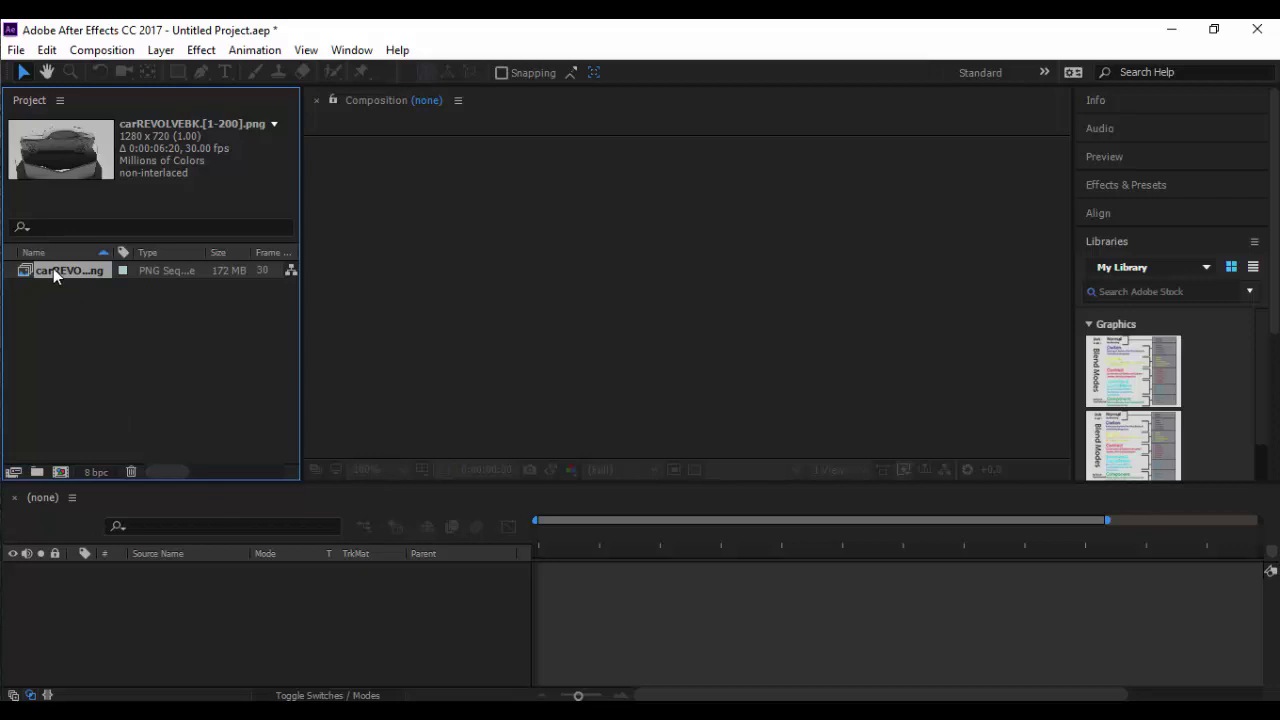
Build a carREVOLVEBK comp from the sequence, zoom to 50%, and preview the revolving car to the last frame
left_click_drag(53, 268, 625, 267)
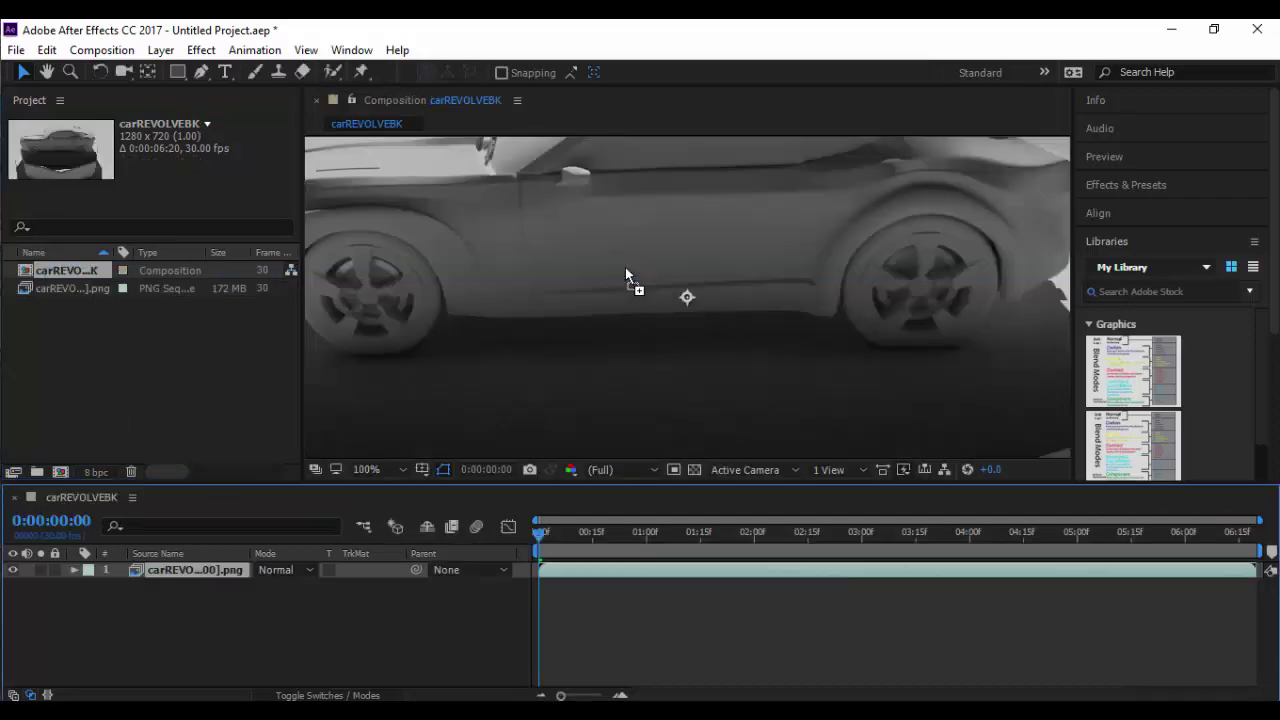
key("comma")
key("comma")
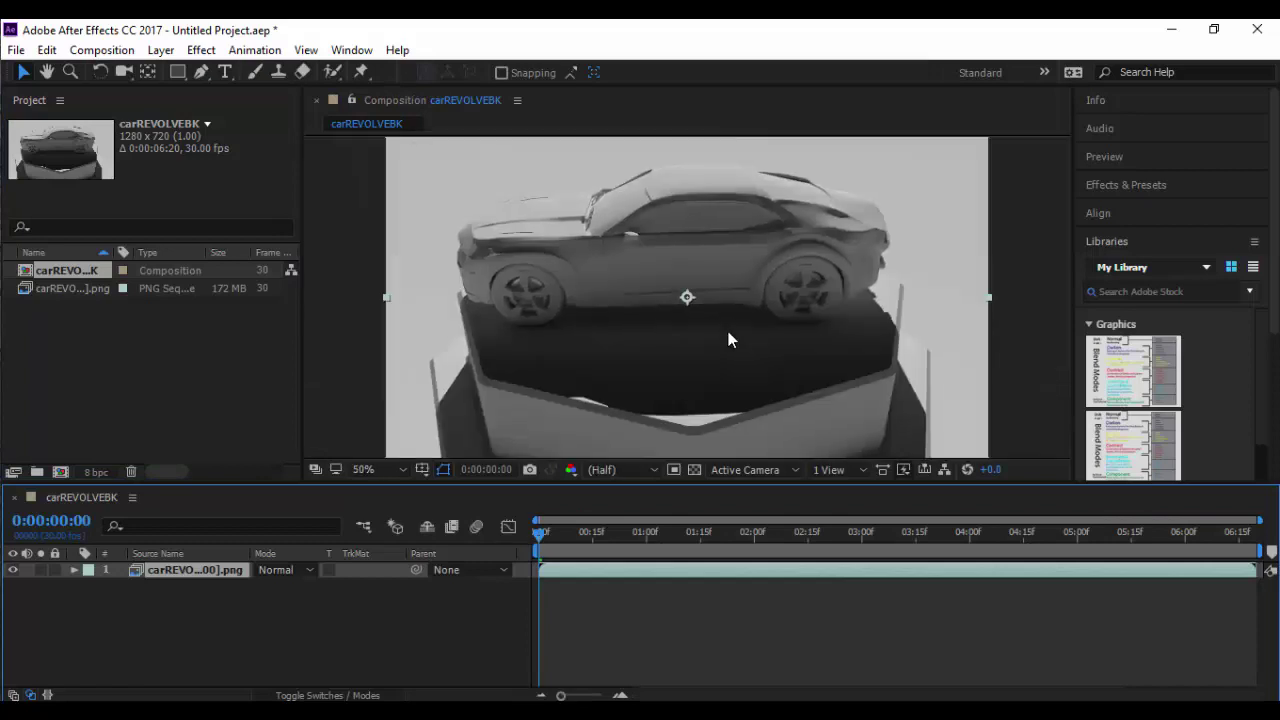
key("space")
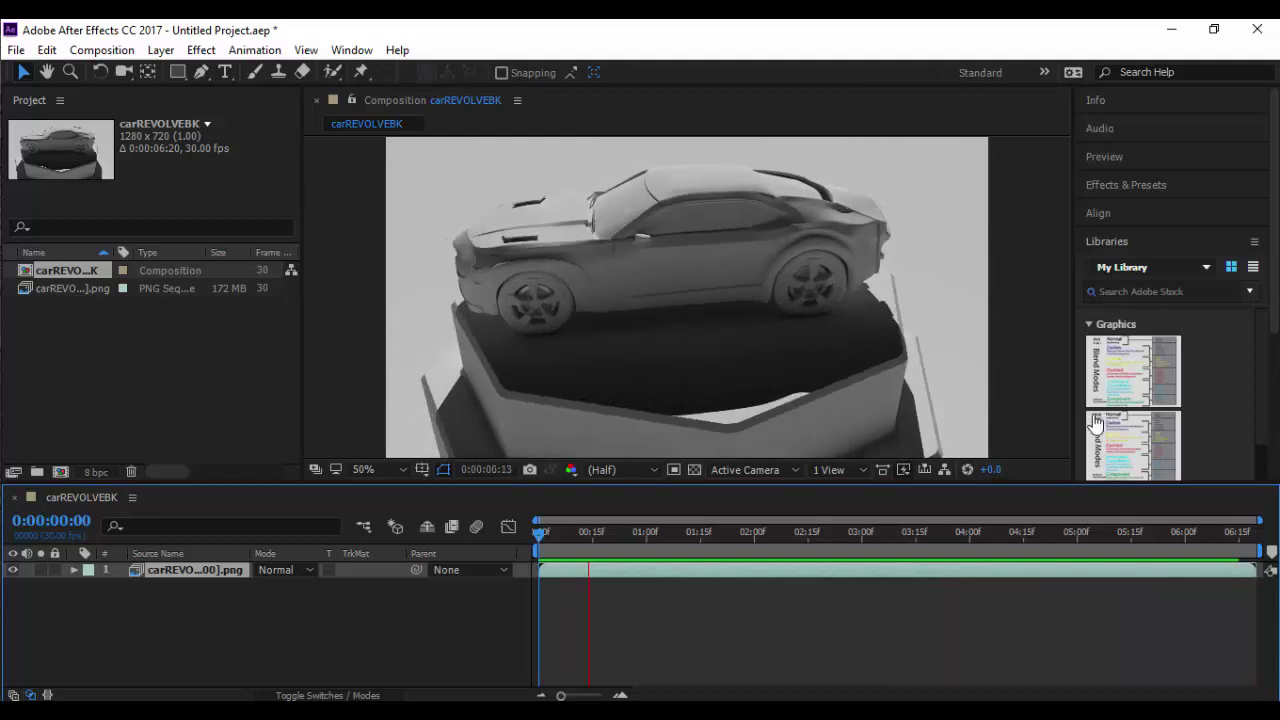
left_click(700, 574)
left_click_drag(588, 543, 516, 544)
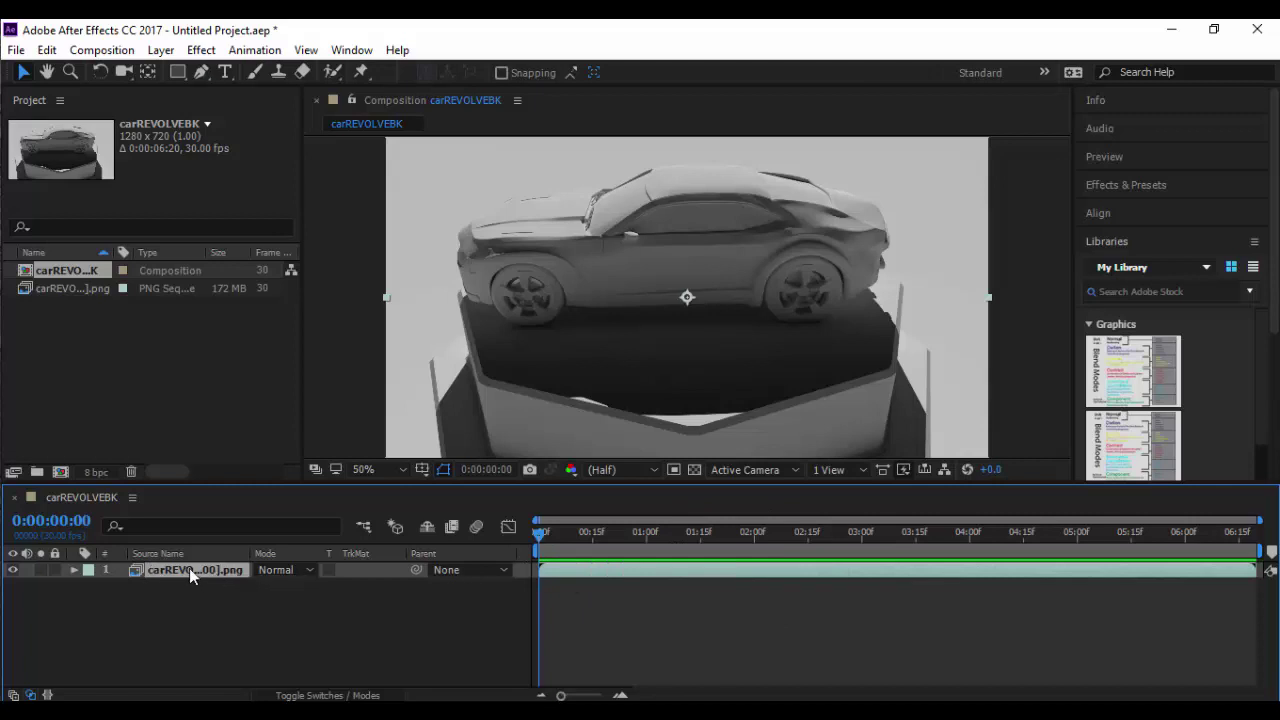
Add the carREVOLVEBK composition to the Render Queue from the Composition menu
left_click(113, 52)
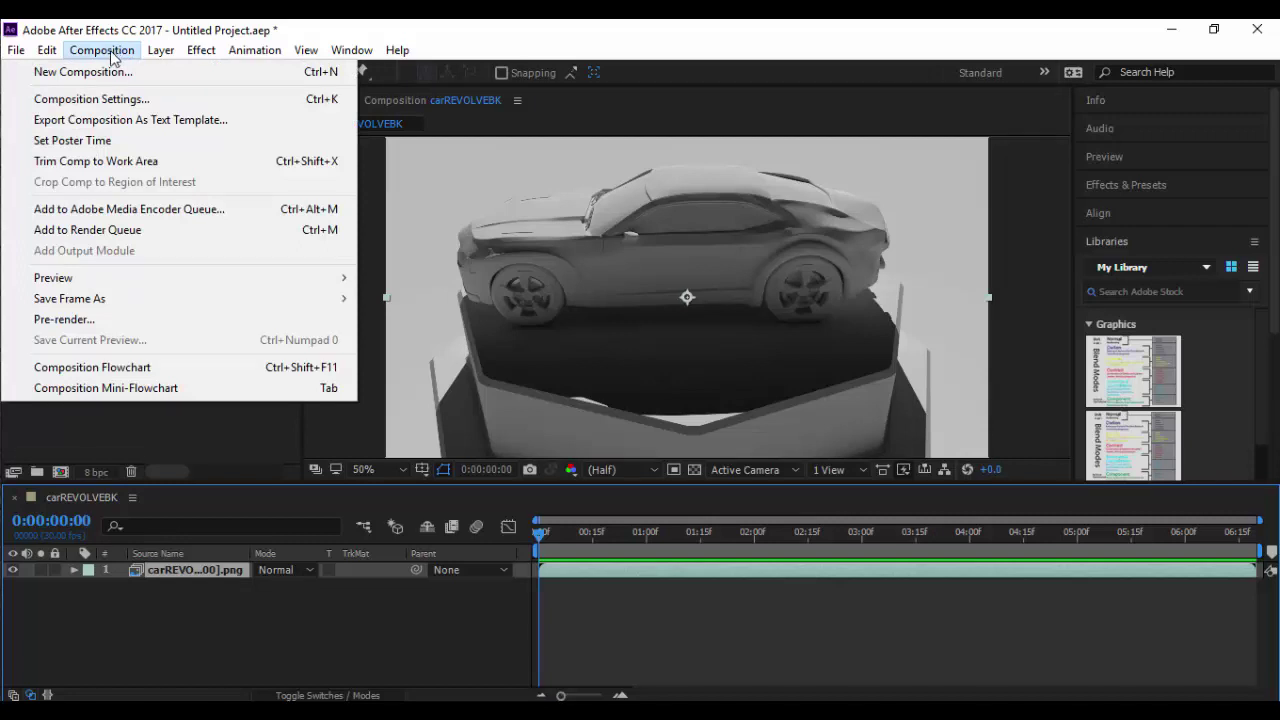
left_click(87, 230)
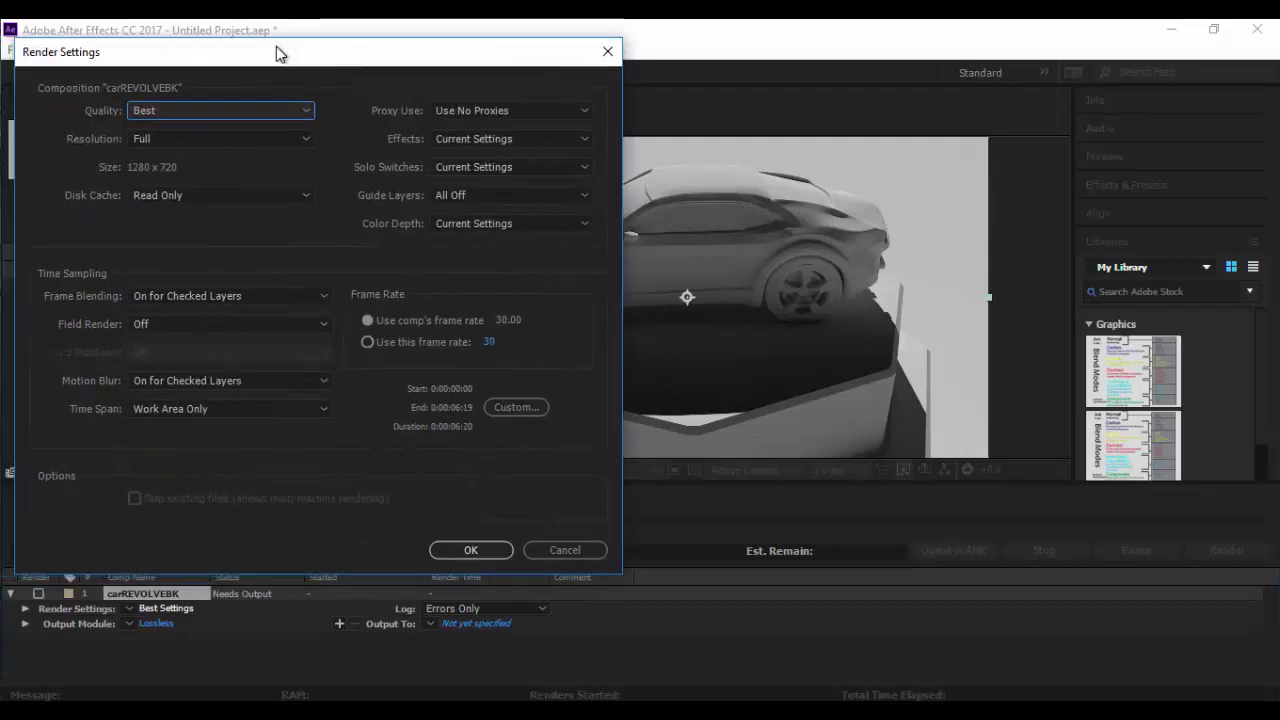
Apply render settings of Best quality, full composition length, and a custom 24 fps frame rate
left_click_drag(276, 46, 469, 94)
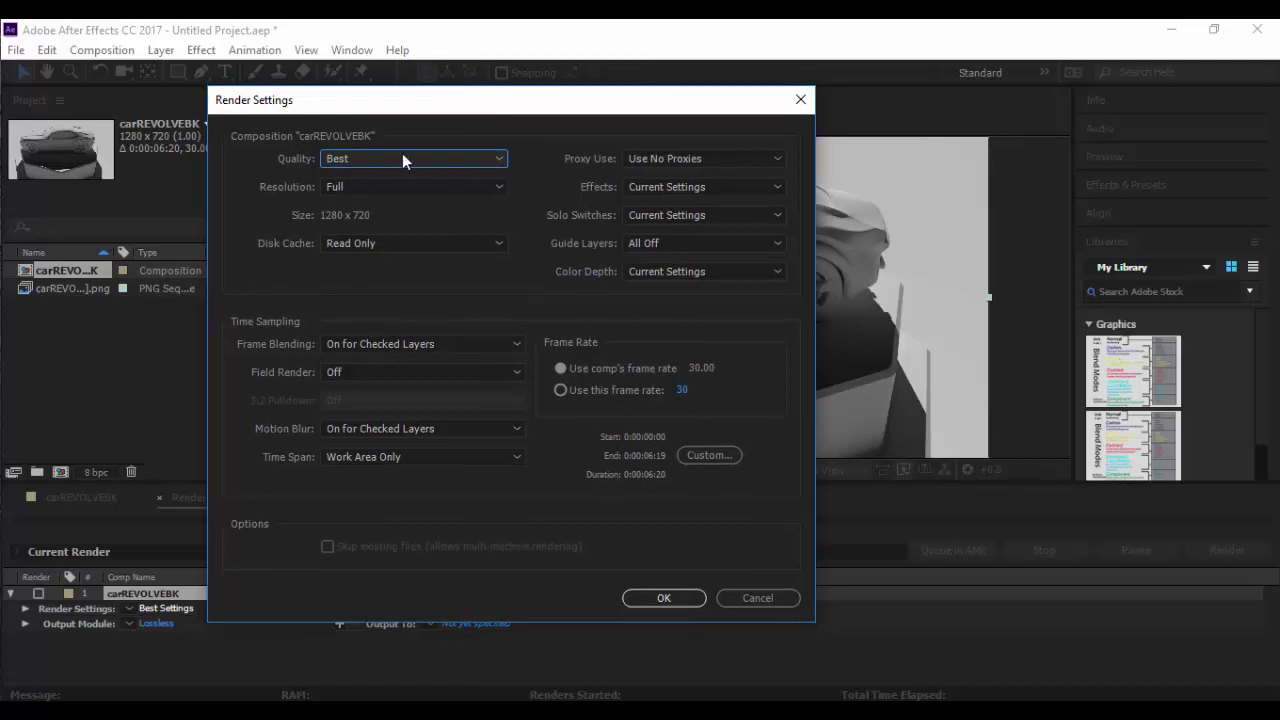
left_click(441, 162)
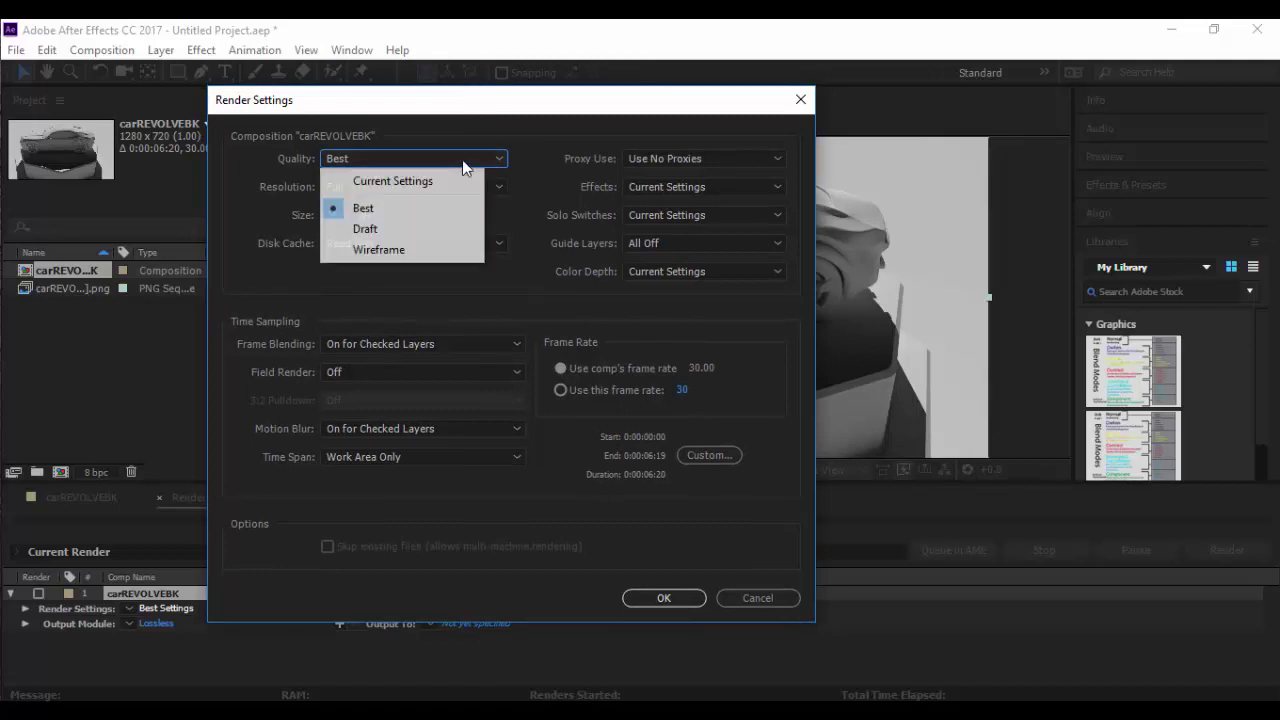
left_click(523, 127)
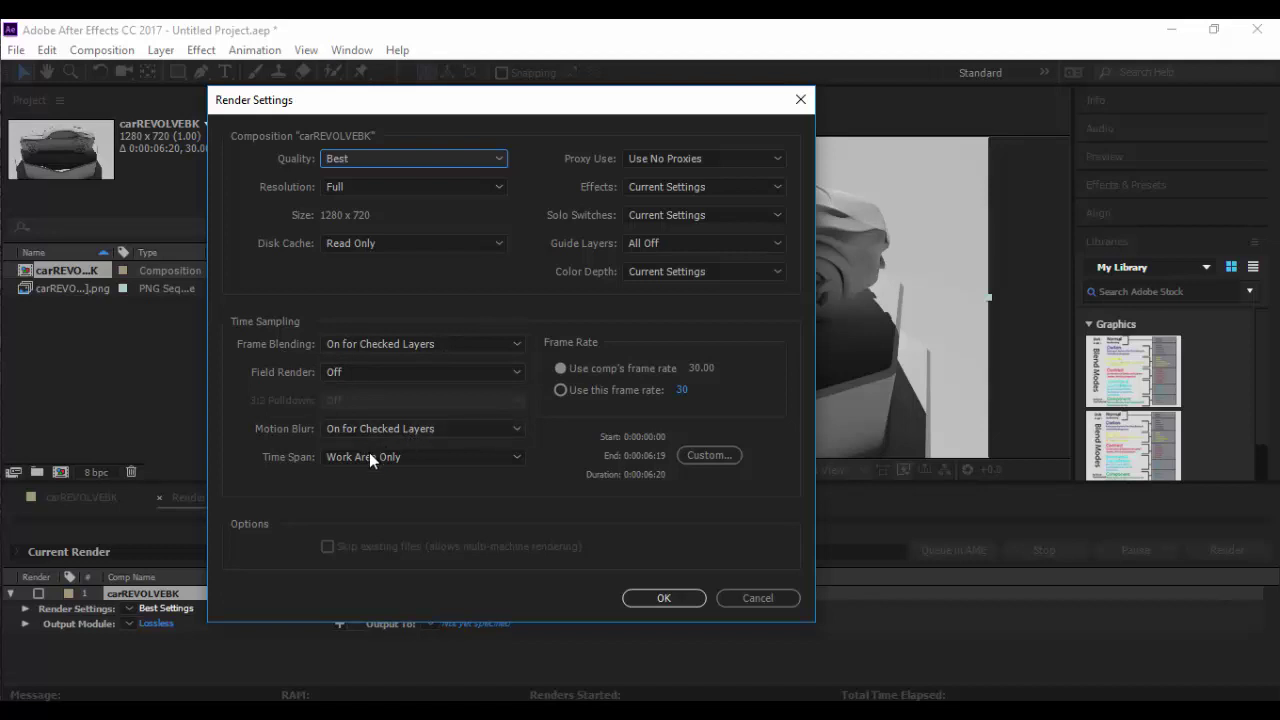
left_click(397, 459)
left_click(400, 475)
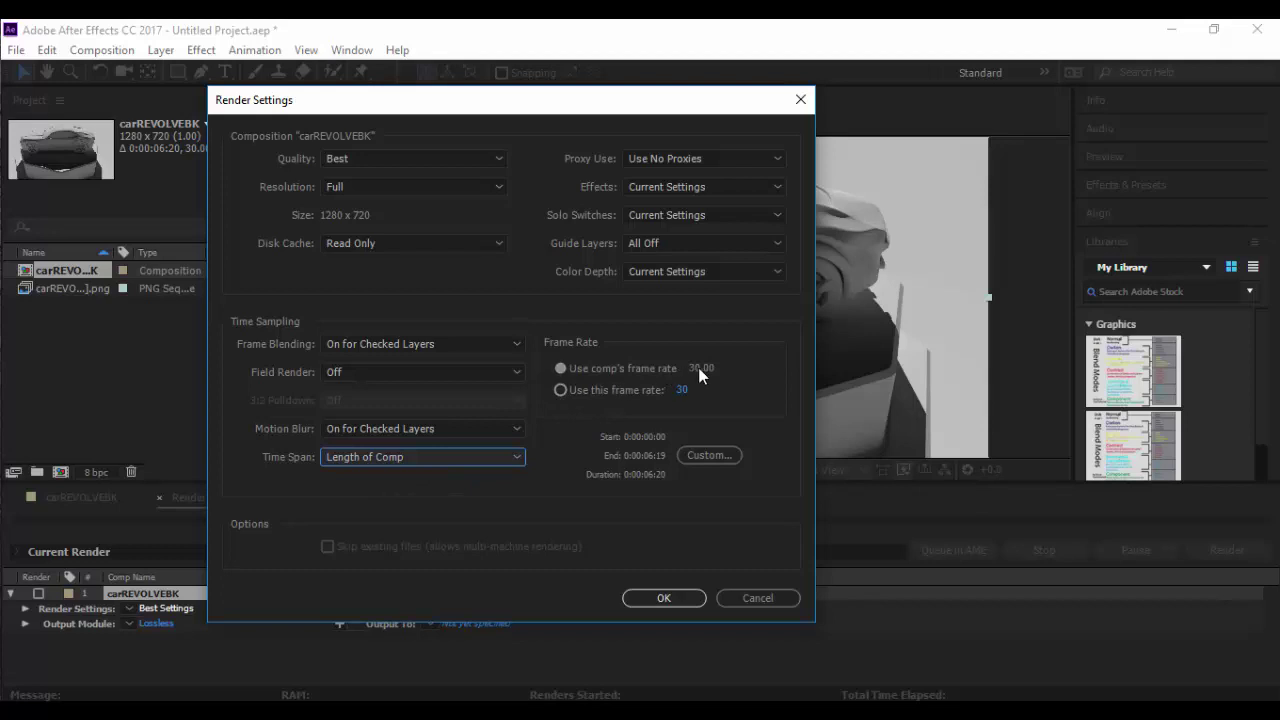
left_click(562, 389)
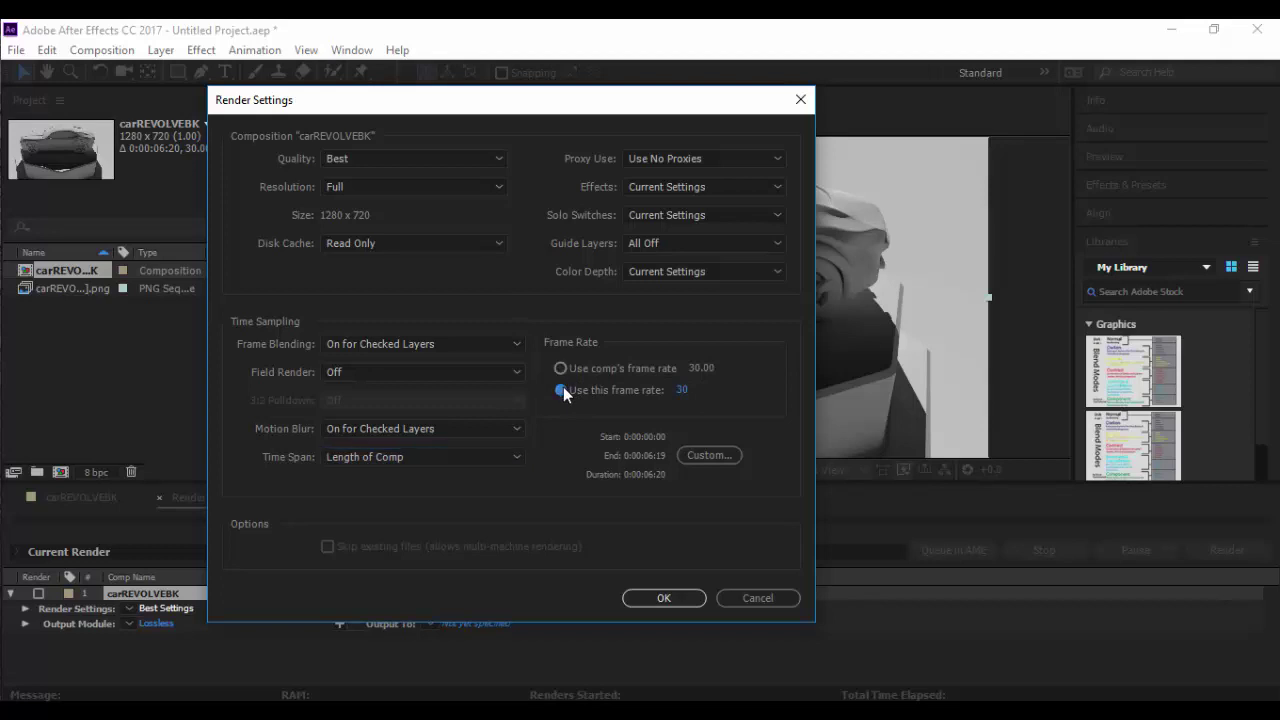
left_click(682, 391)
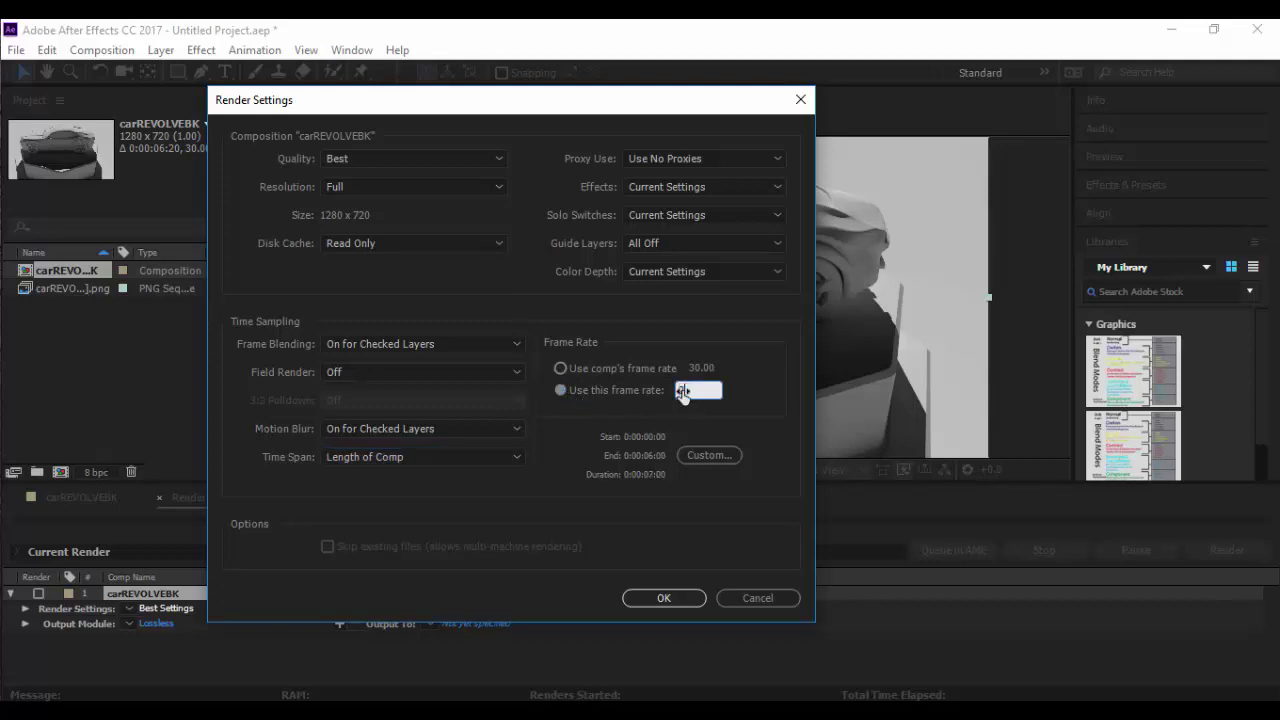
type("24")
left_click(760, 410)
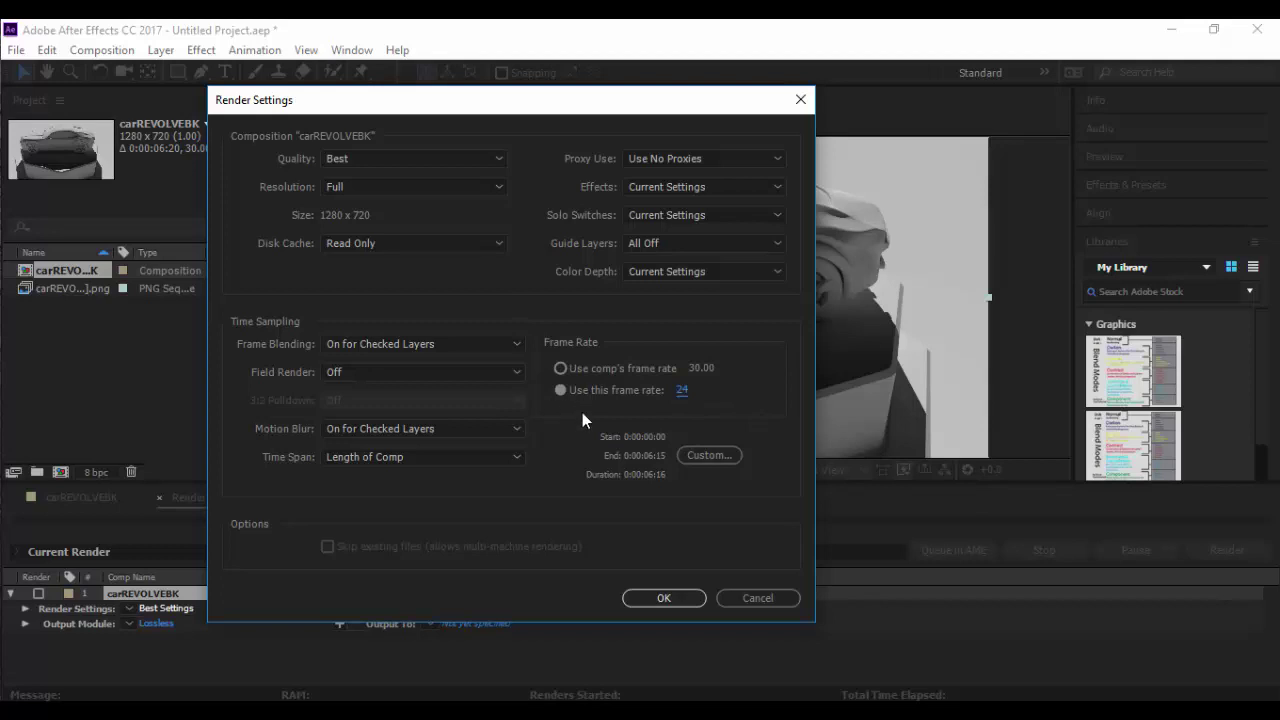
left_click(670, 596)
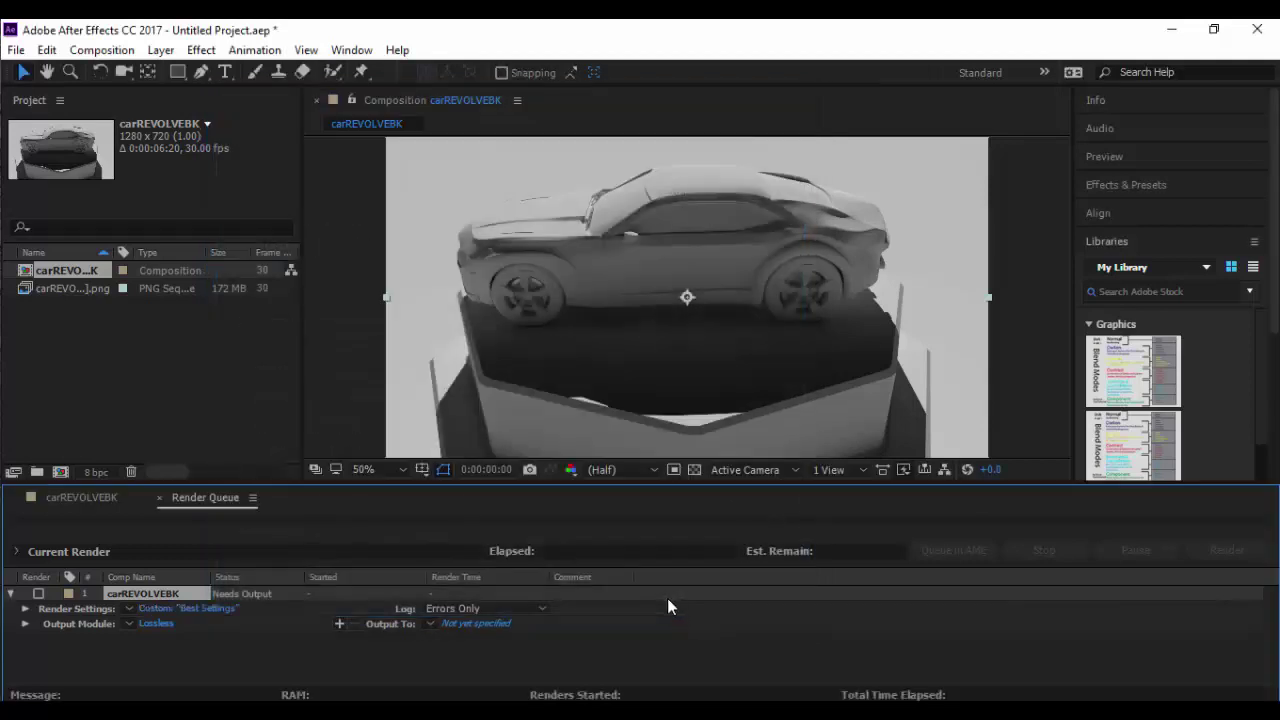
Set the output module format to QuickTime with the H.264 video codec
left_click(156, 624)
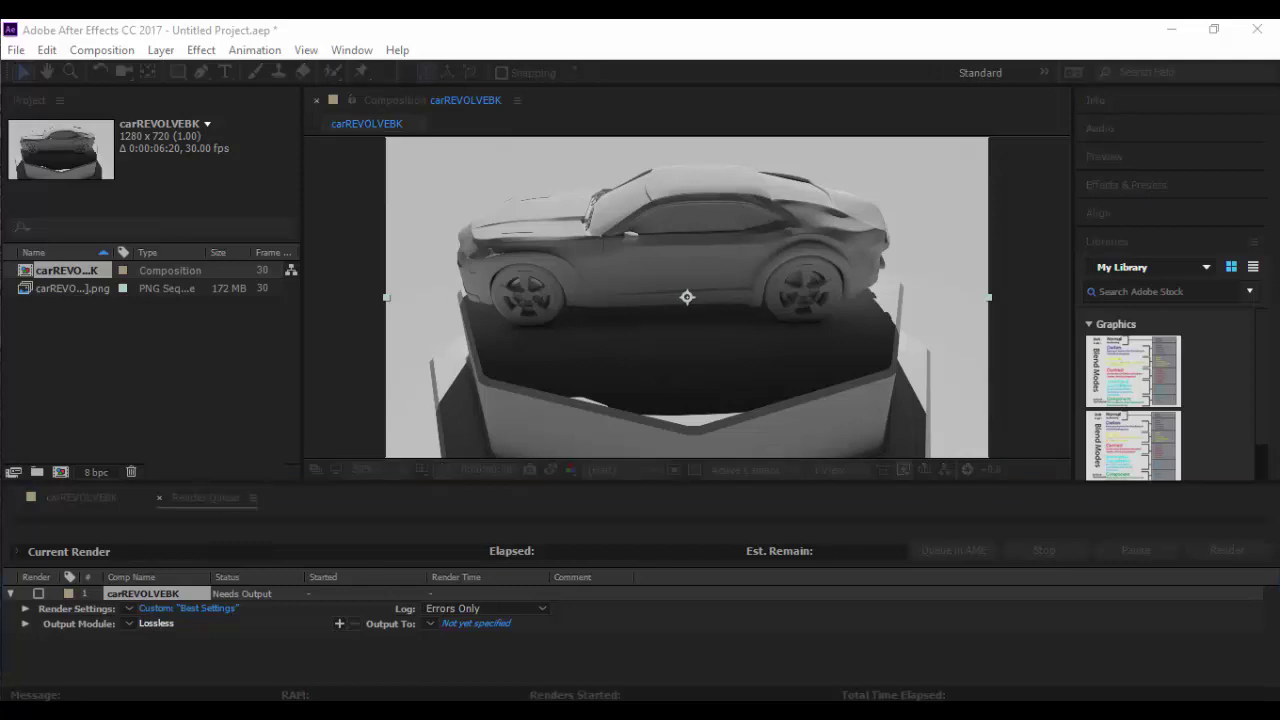
left_click_drag(294, 120, 536, 57)
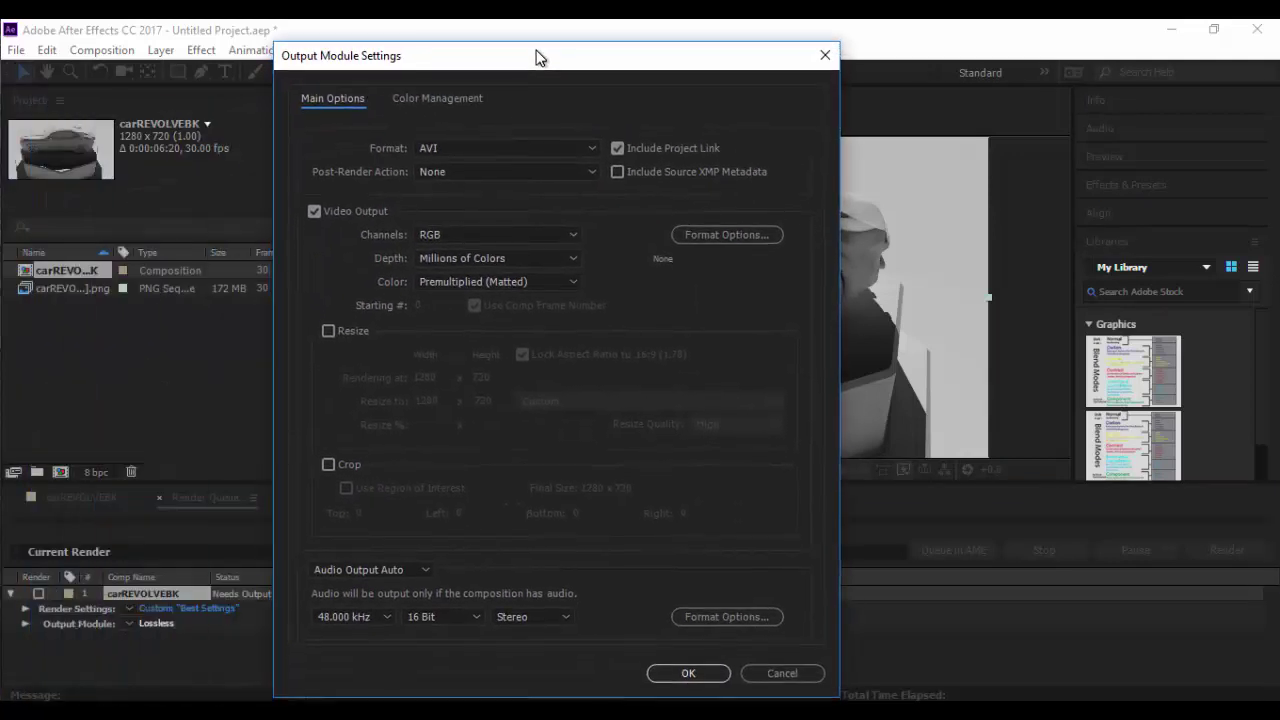
left_click(526, 147)
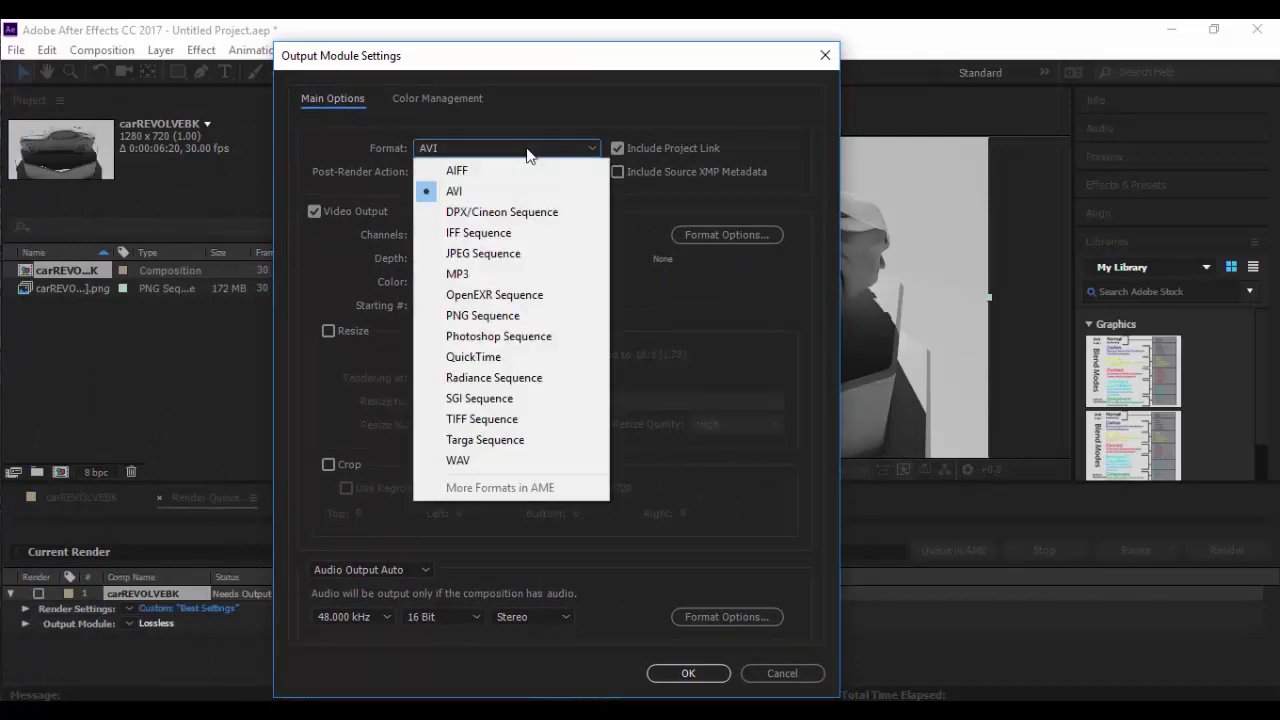
left_click(497, 360)
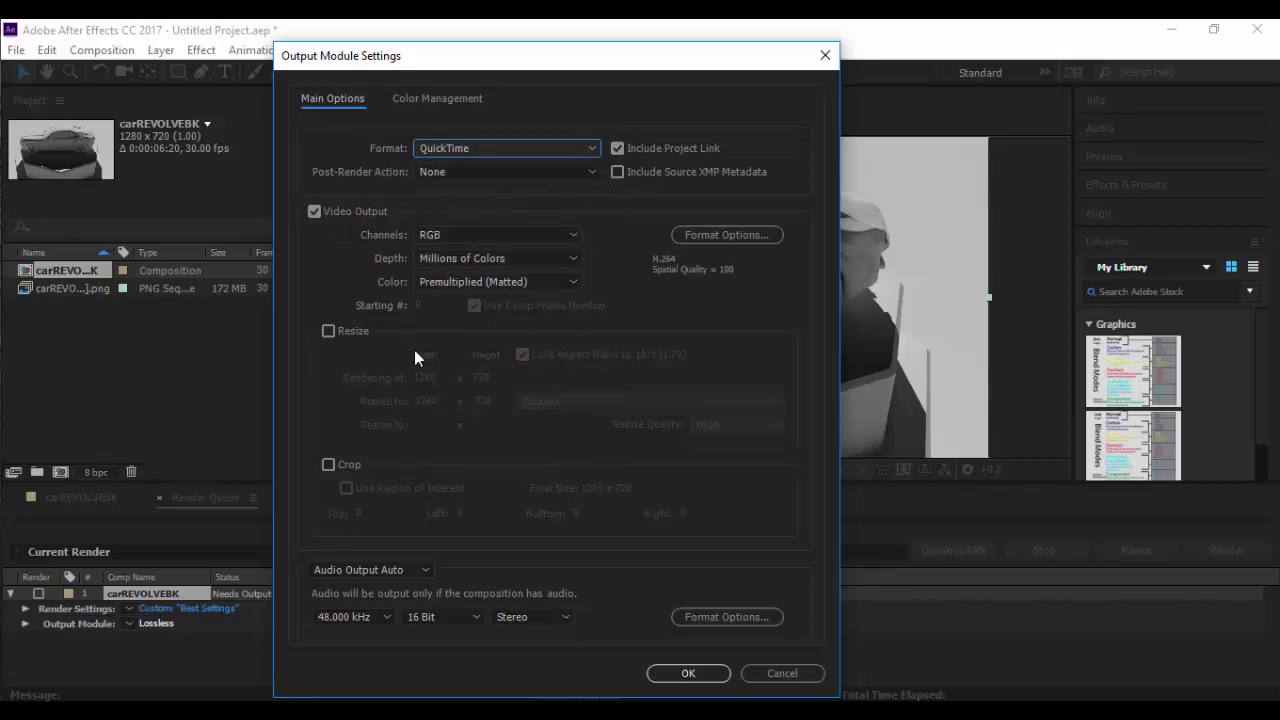
left_click(711, 236)
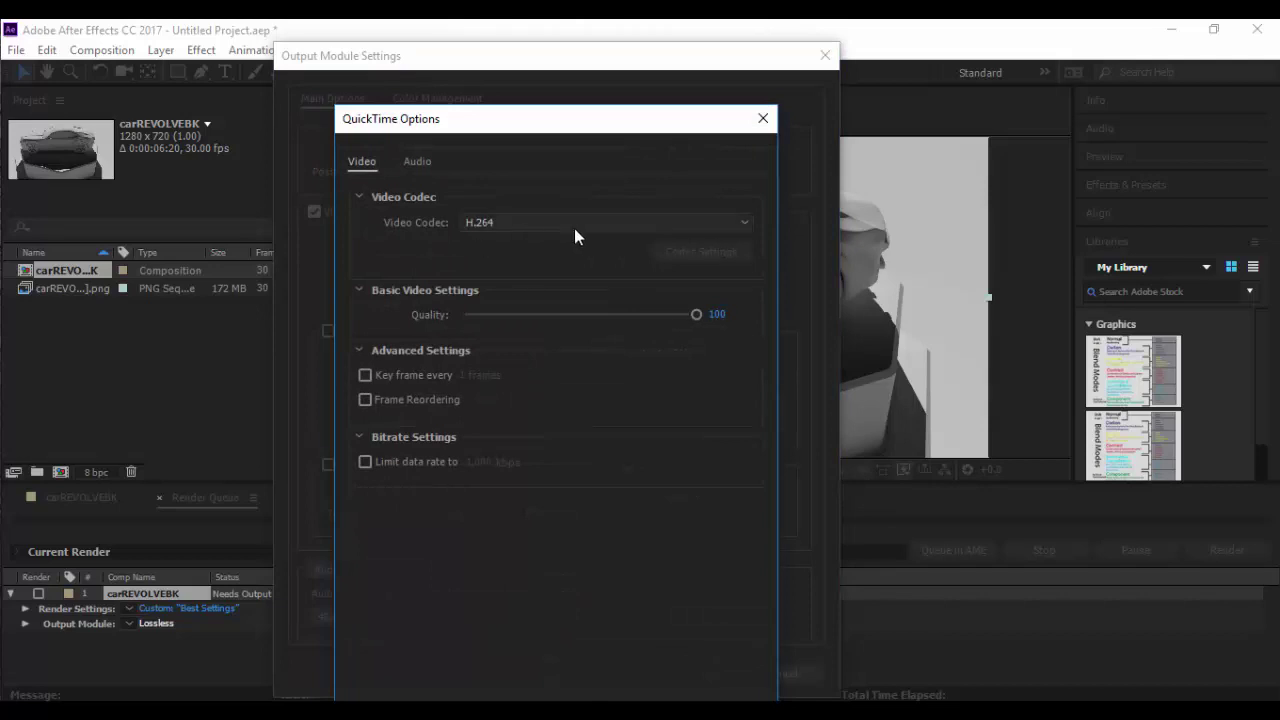
left_click(579, 228)
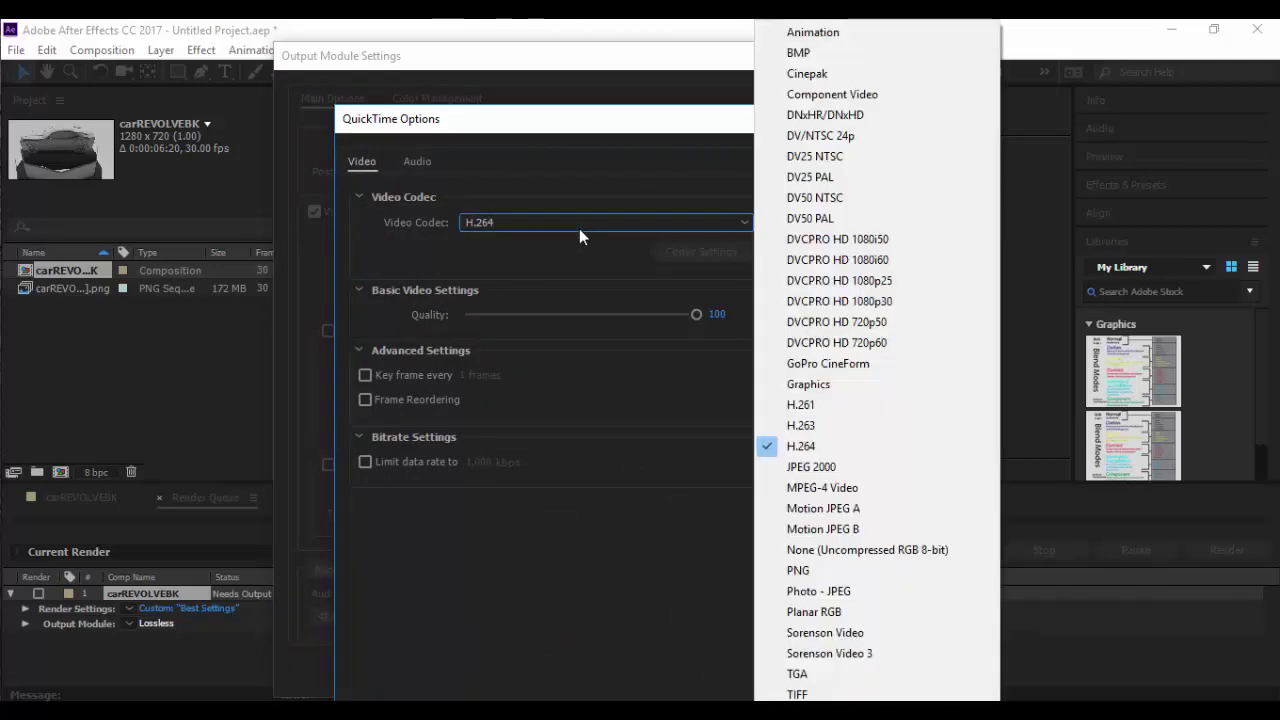
left_click(491, 268)
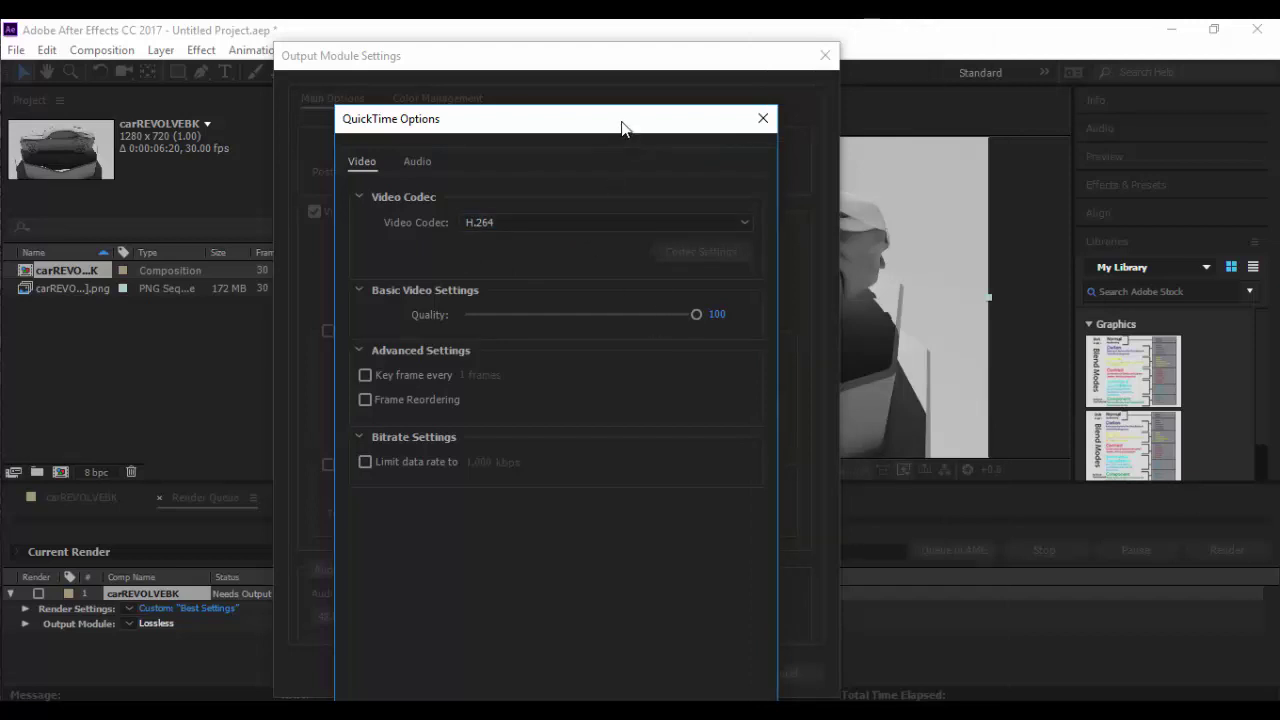
left_click_drag(621, 127, 676, 55)
left_click(791, 48)
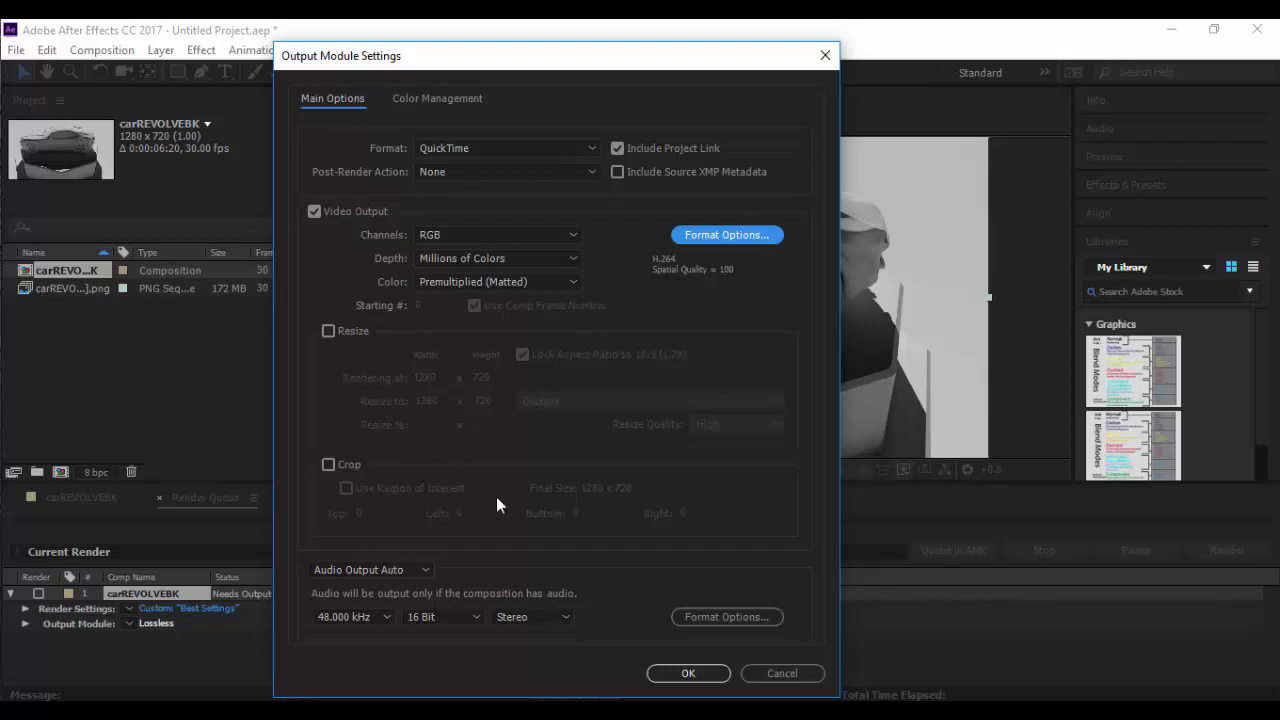
Turn audio output off and confirm the QuickTime output module settings
left_click(429, 571)
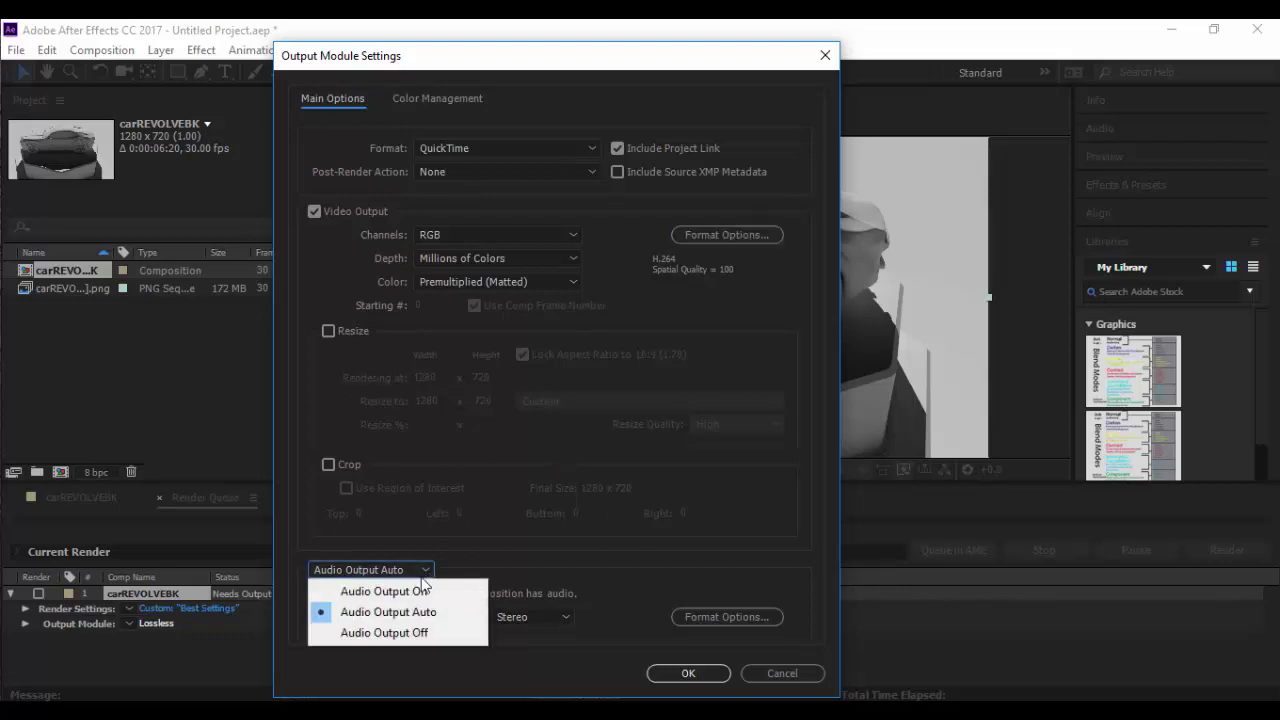
left_click(414, 634)
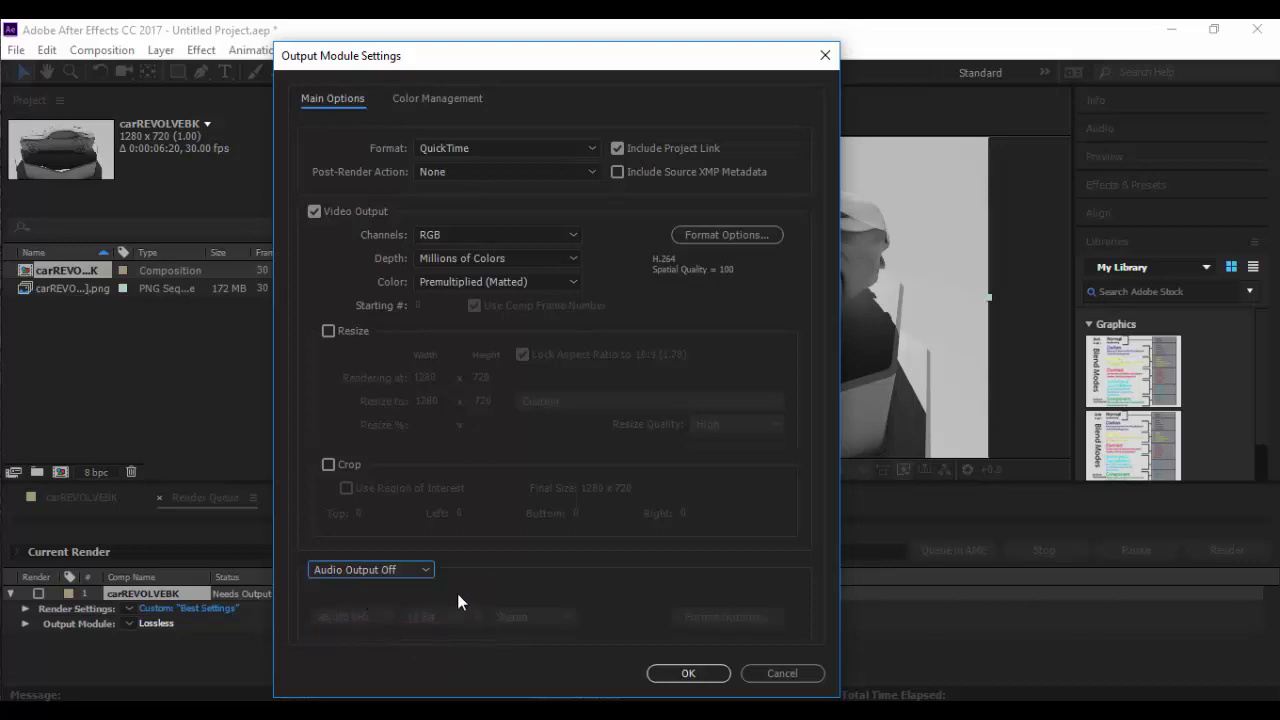
left_click(710, 673)
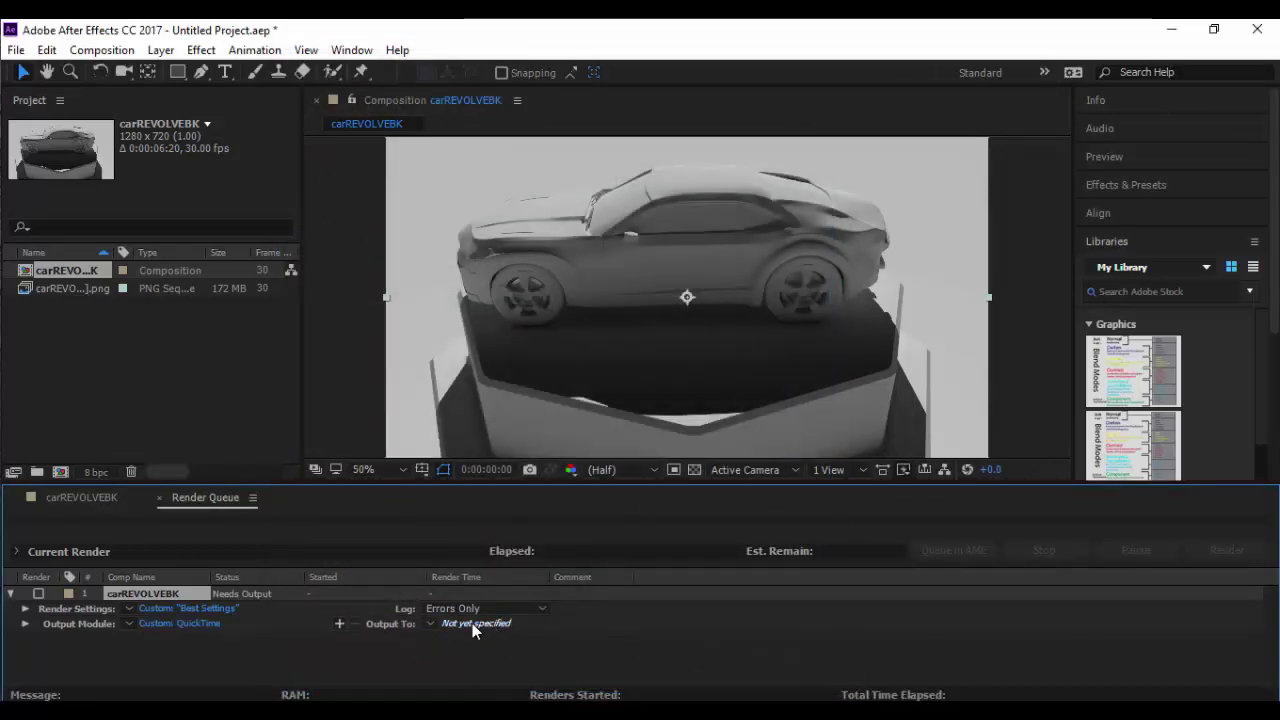
Set the output file to carREVOLVEBK.mov saved on the Desktop
left_click(476, 622)
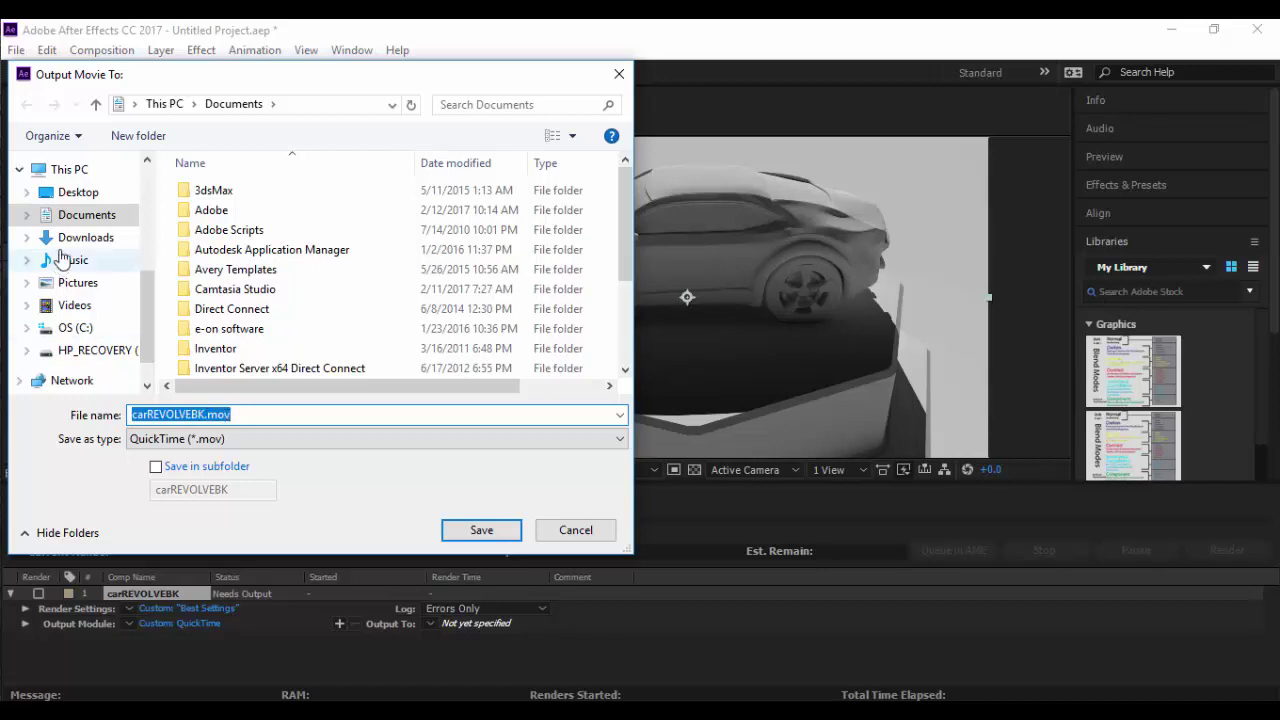
left_click(77, 199)
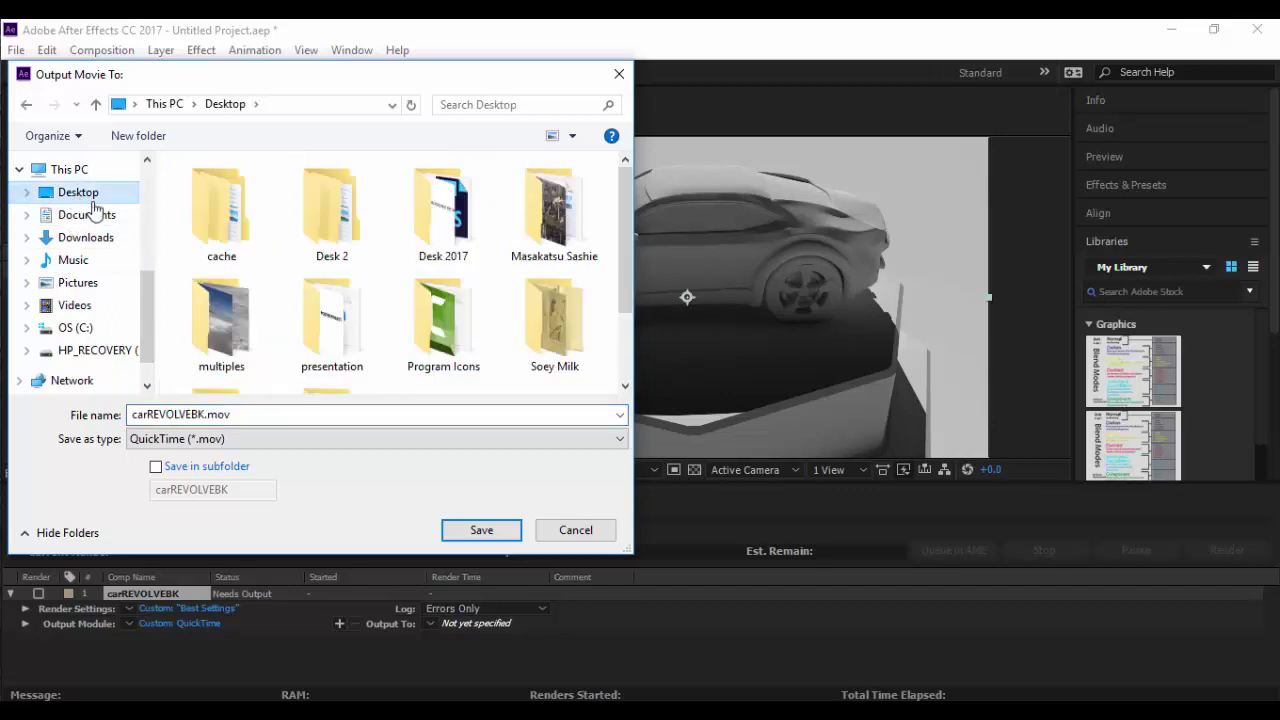
left_click(489, 531)
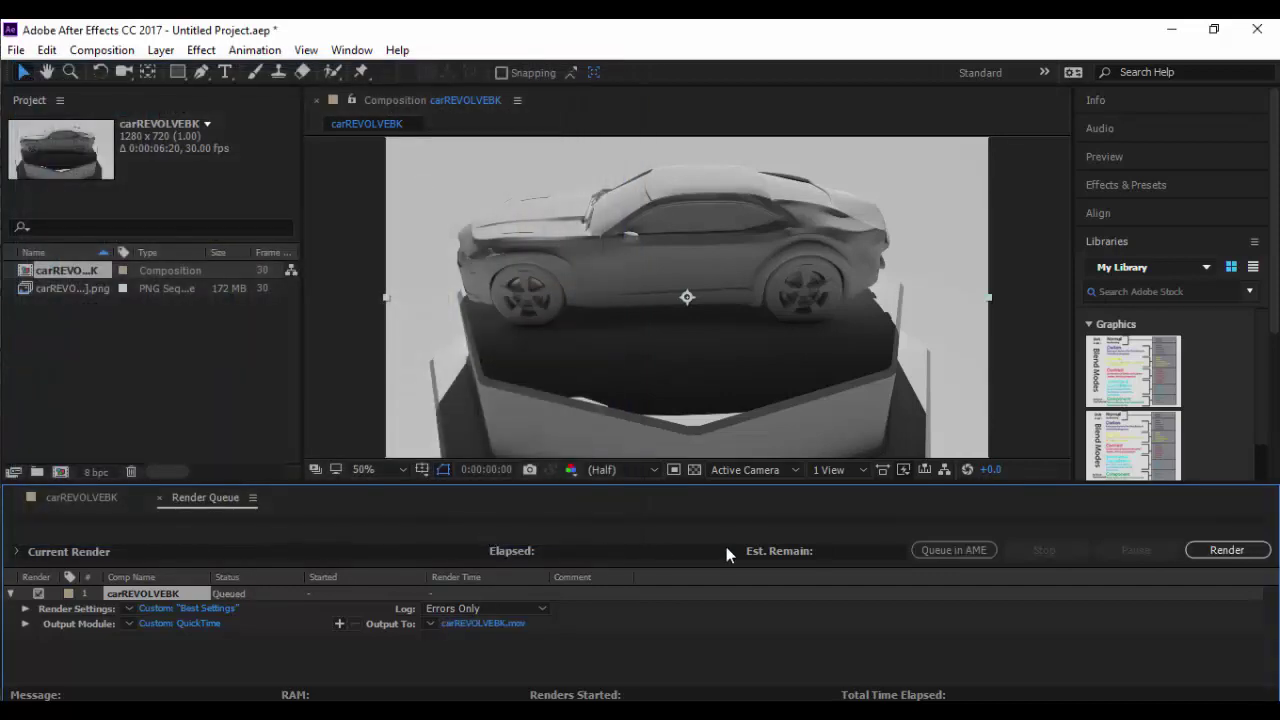
Render the queued carREVOLVEBK item to the QuickTime movie
left_click(1227, 552)
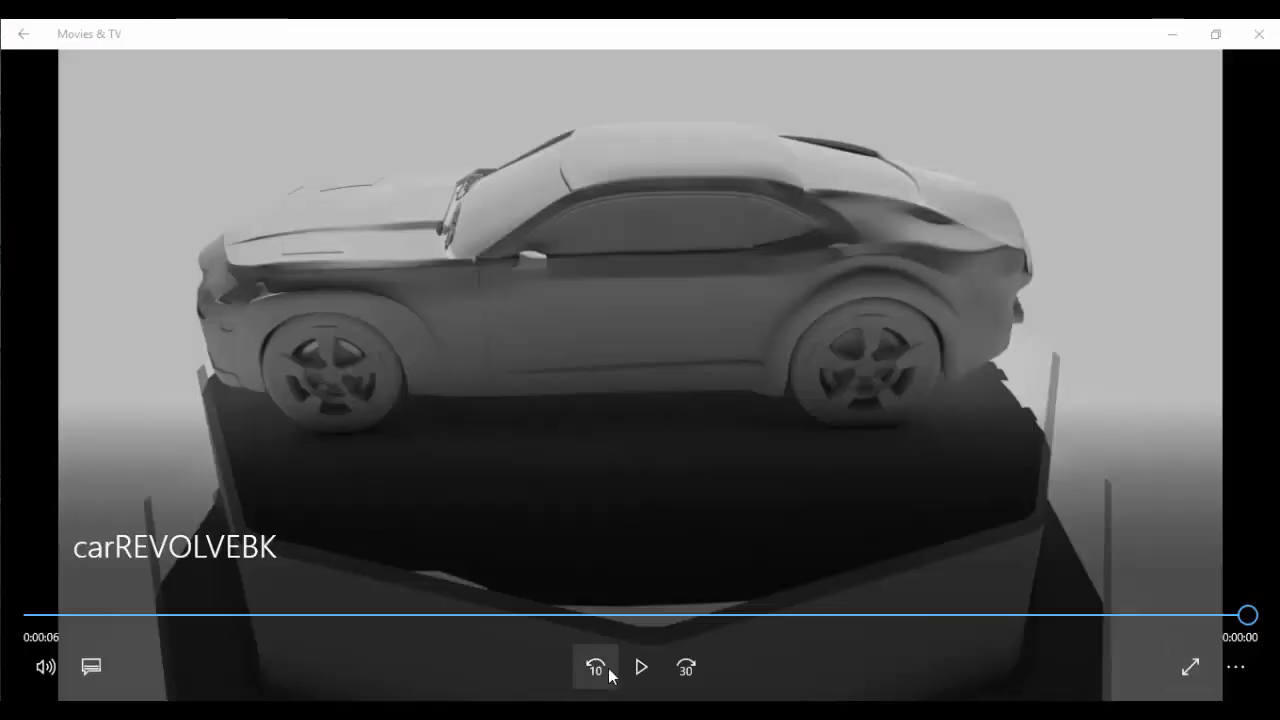
Play the 6-second carREVOLVEBK movie and replay it from 0:00:00
left_click(641, 668)
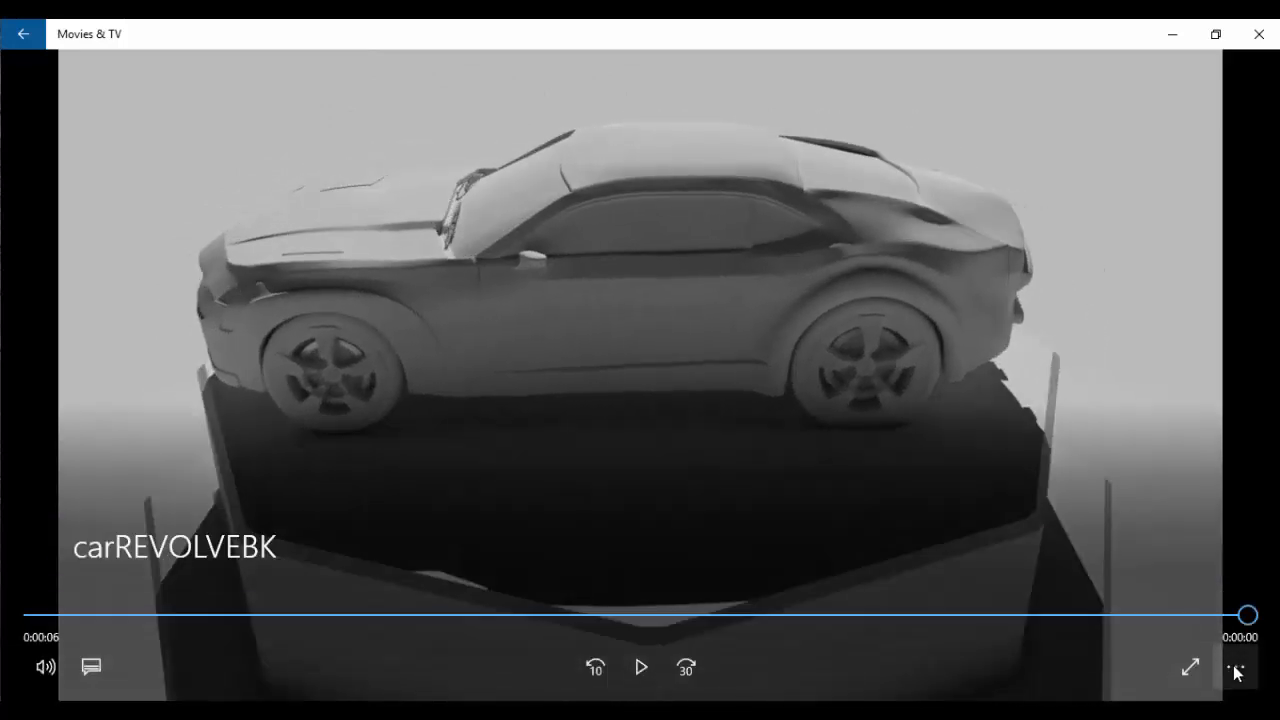
left_click(1237, 671)
left_click(1220, 597)
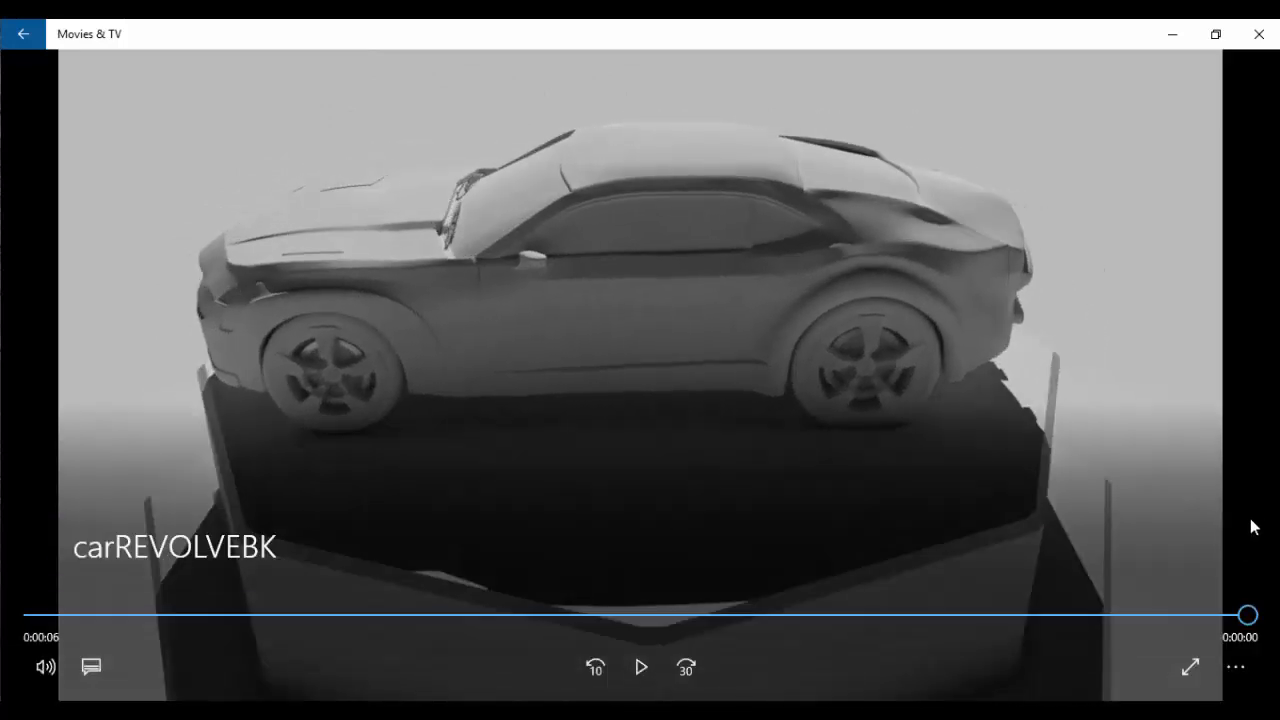
left_click(645, 674)
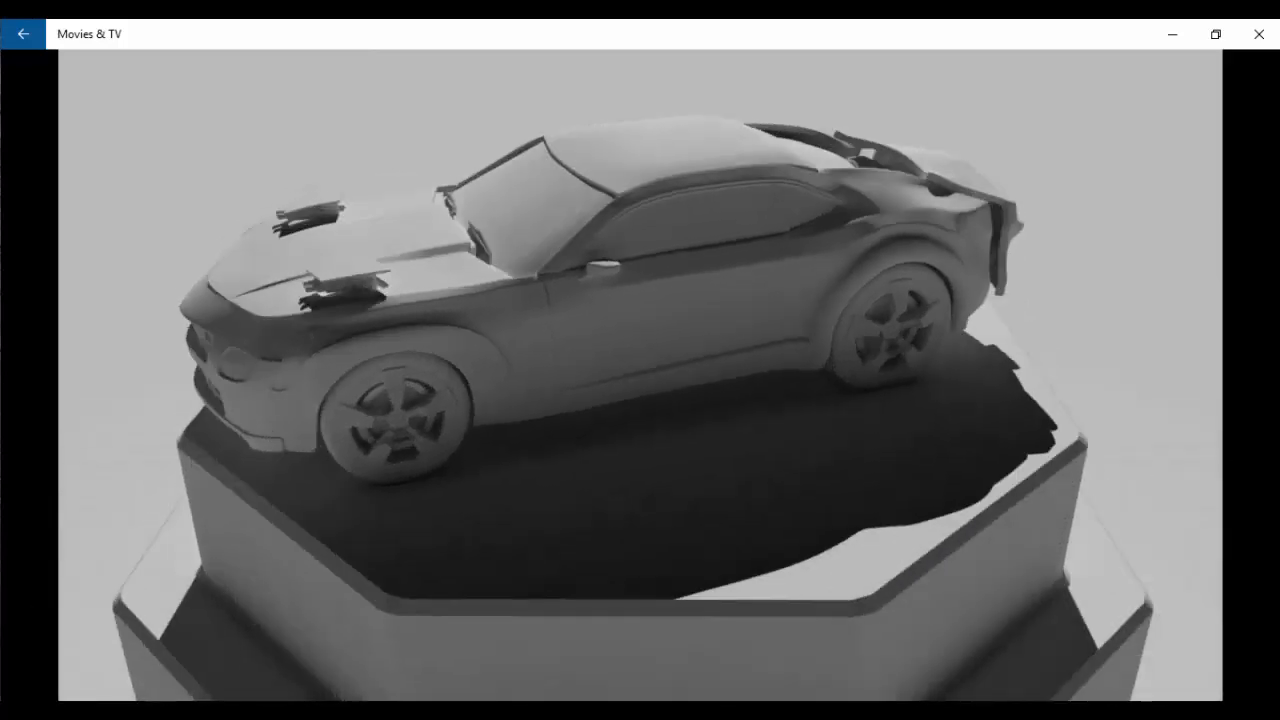